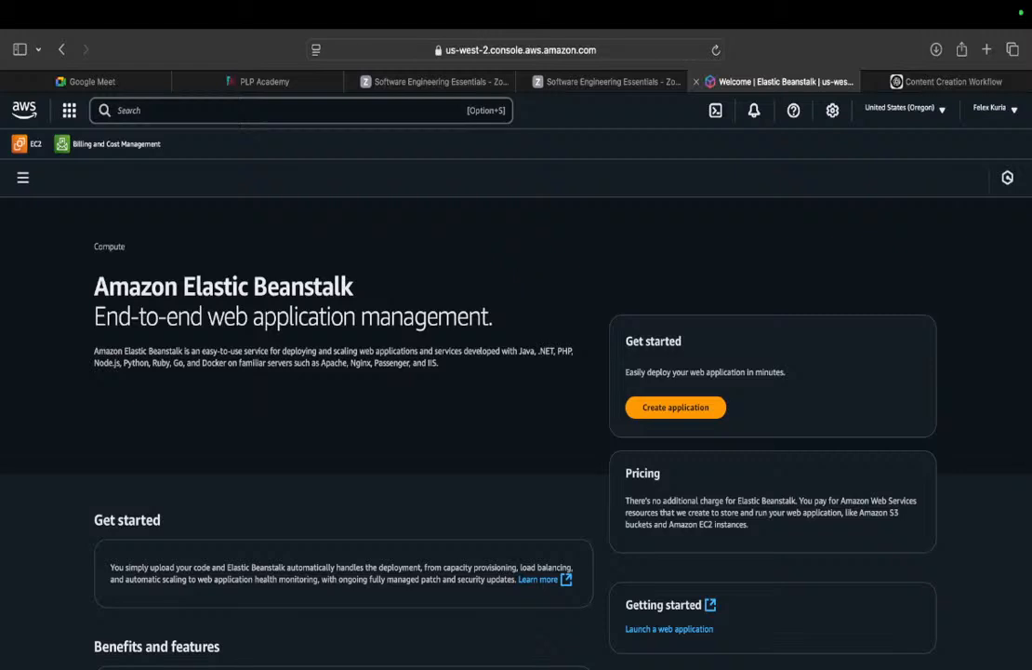
Find Elastic Beanstalk via an AWS search for 'elastic' and start creating a new application.
left_click(86, 668)
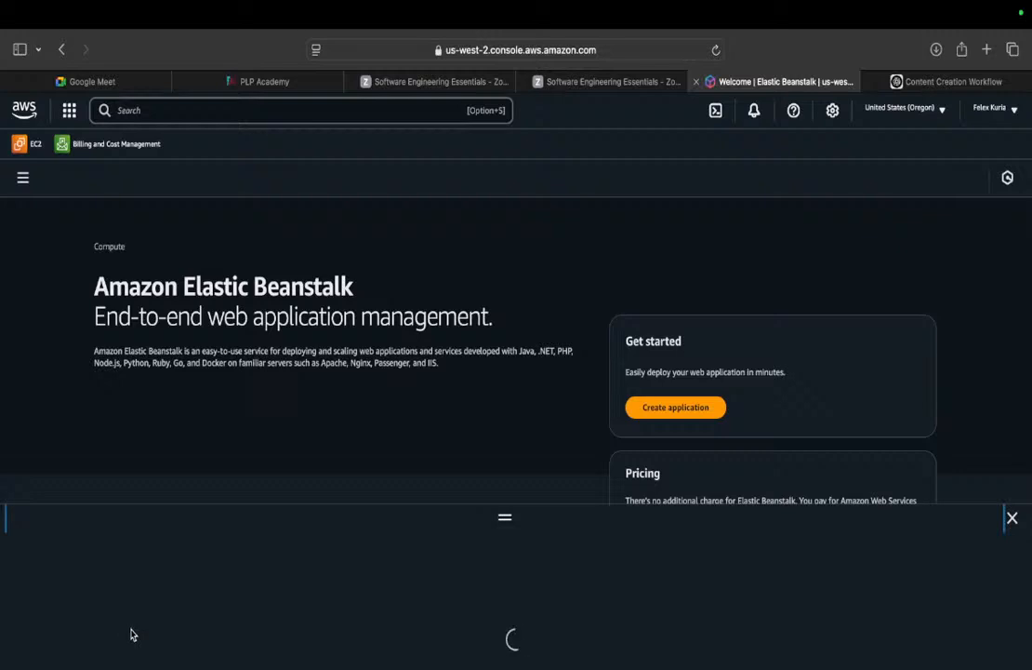
left_click(1014, 524)
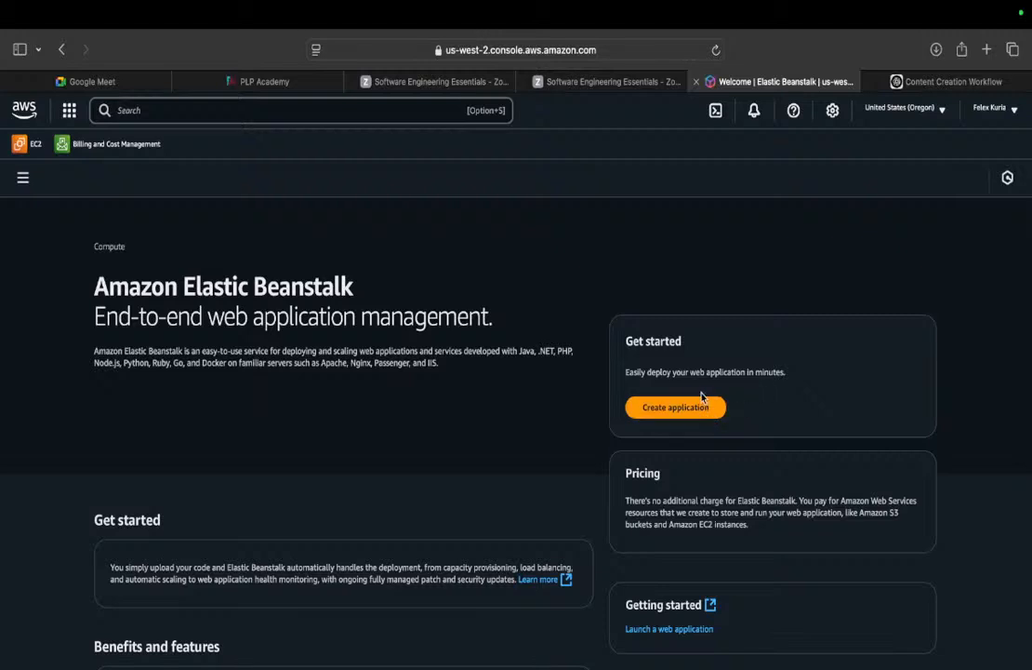
left_click(352, 113)
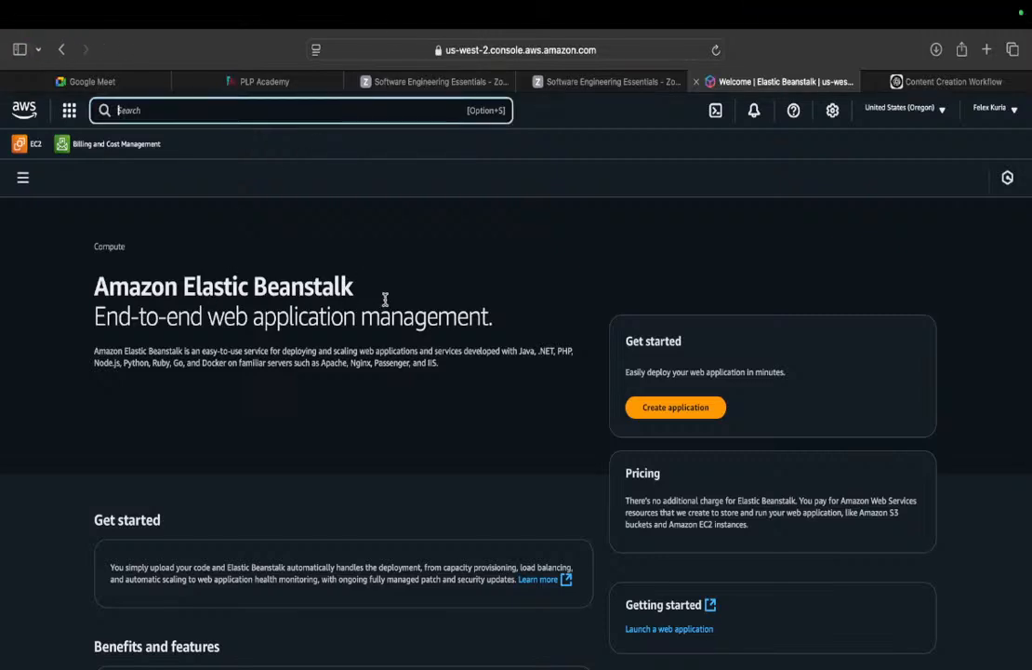
type("elasti")
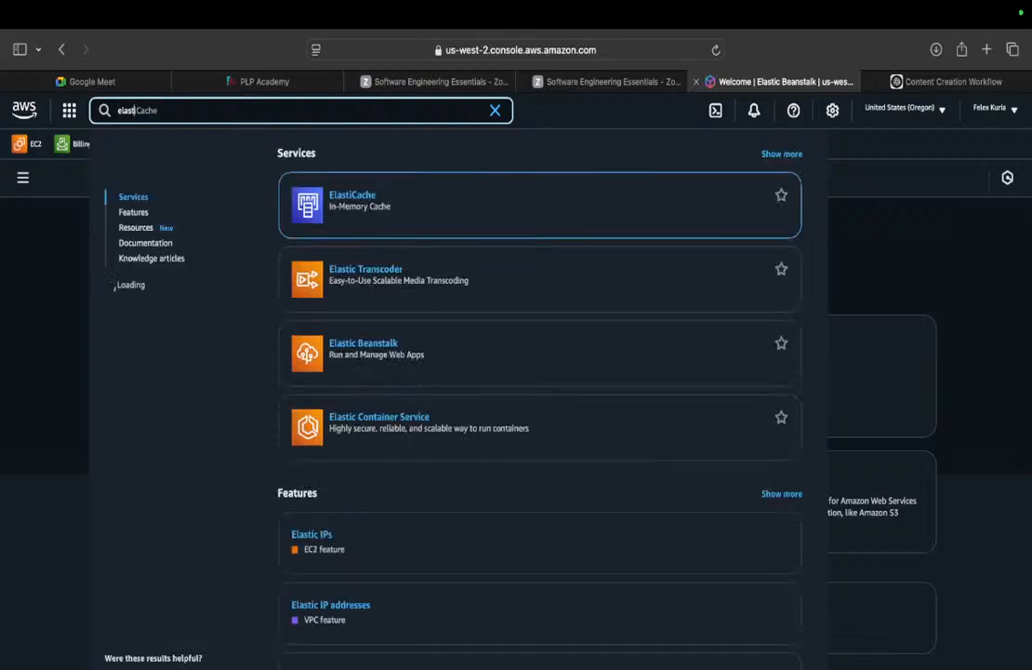
type("c")
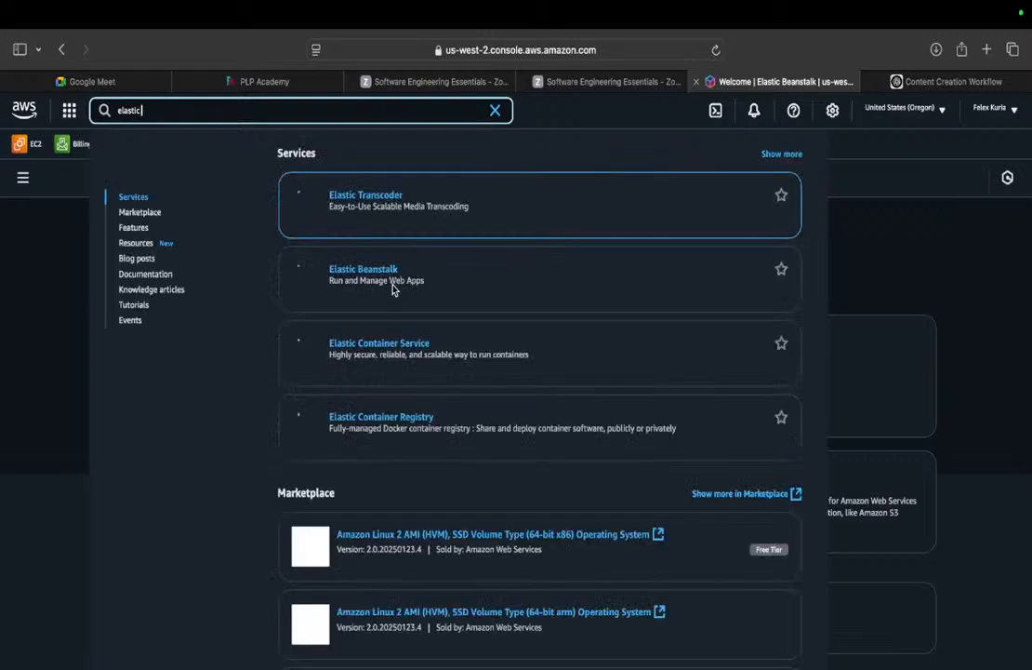
left_click(451, 280)
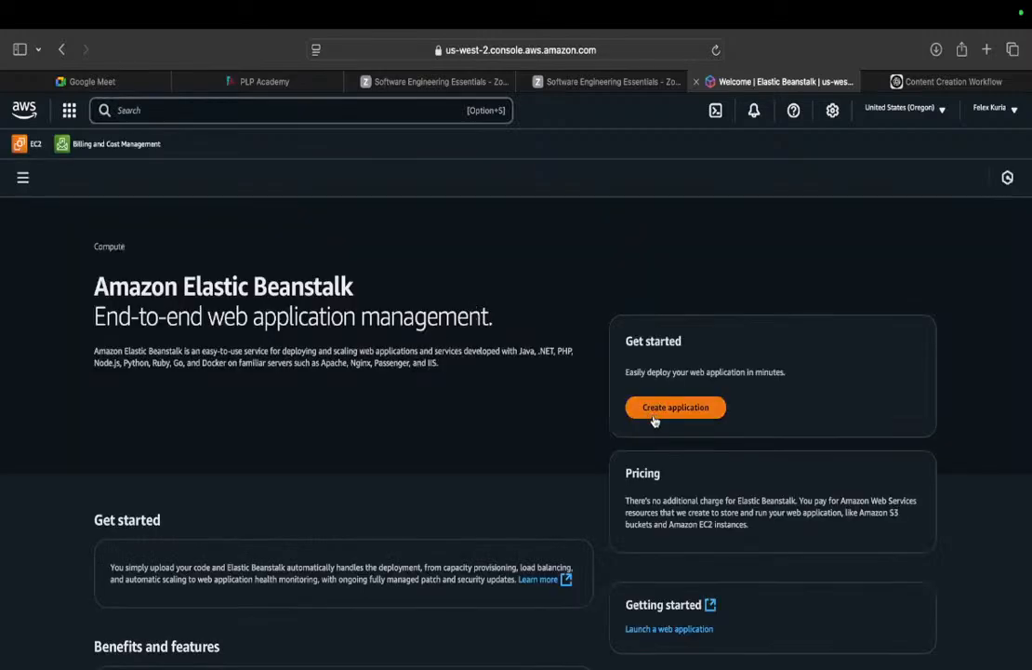
left_click(655, 420)
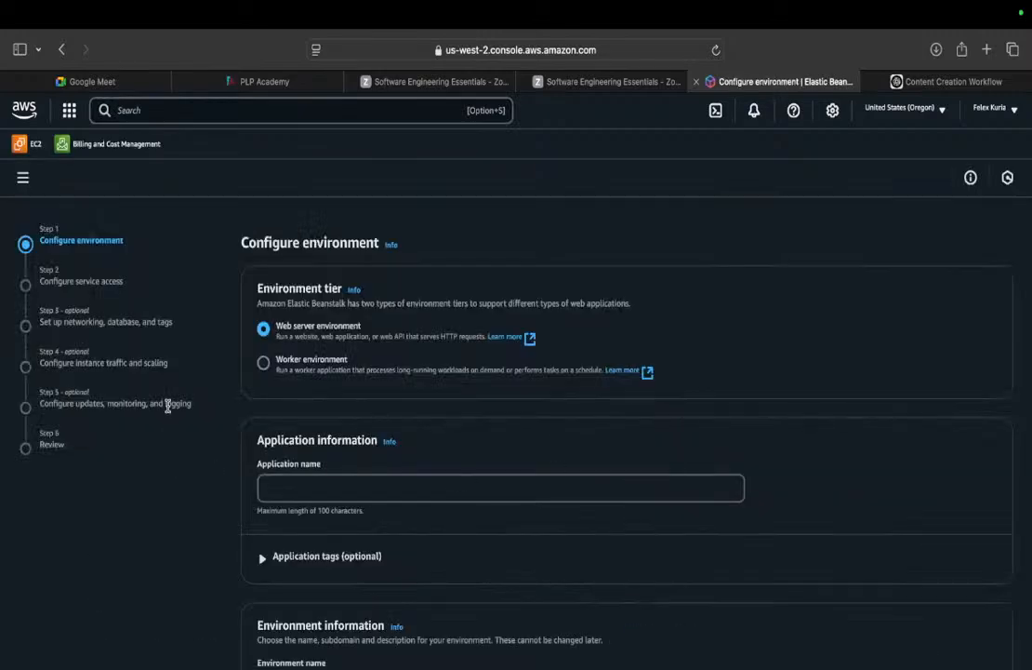
left_click(22, 178)
left_click(42, 260)
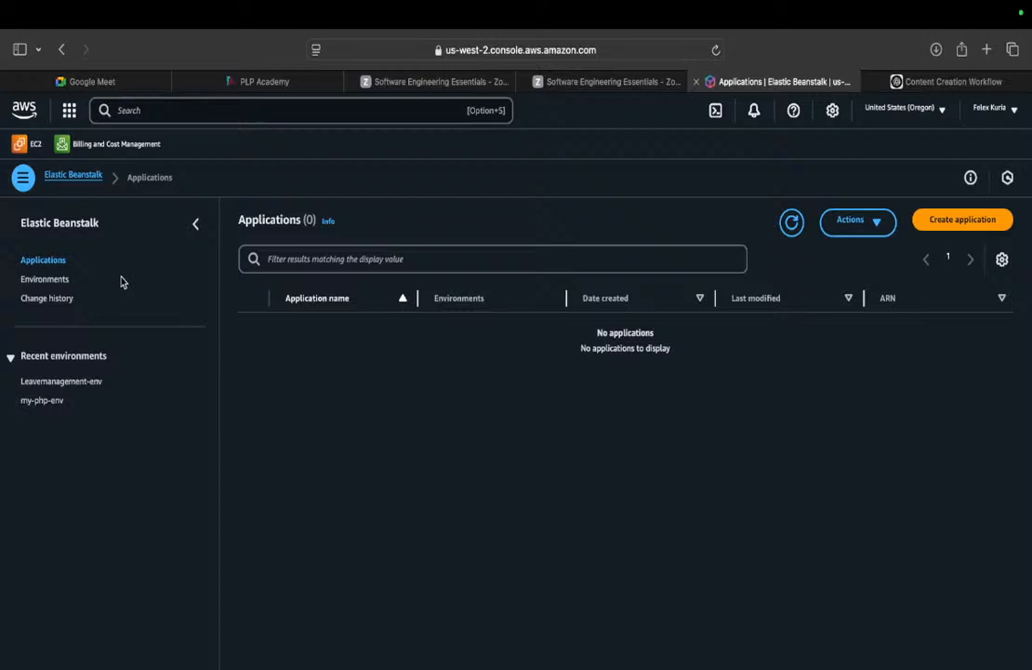
left_click(42, 280)
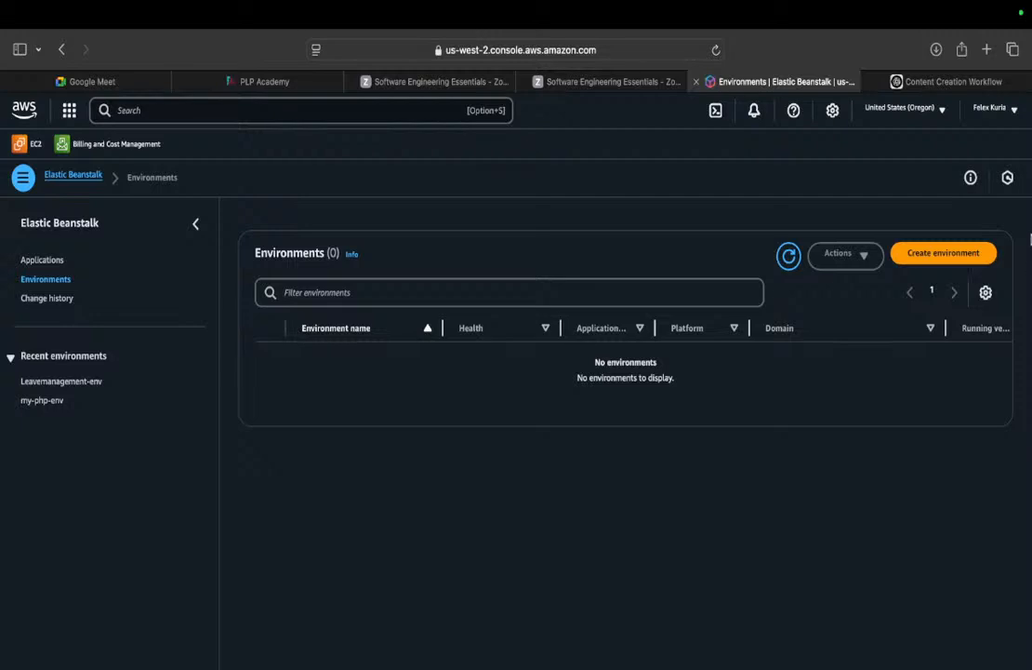
left_click(941, 253)
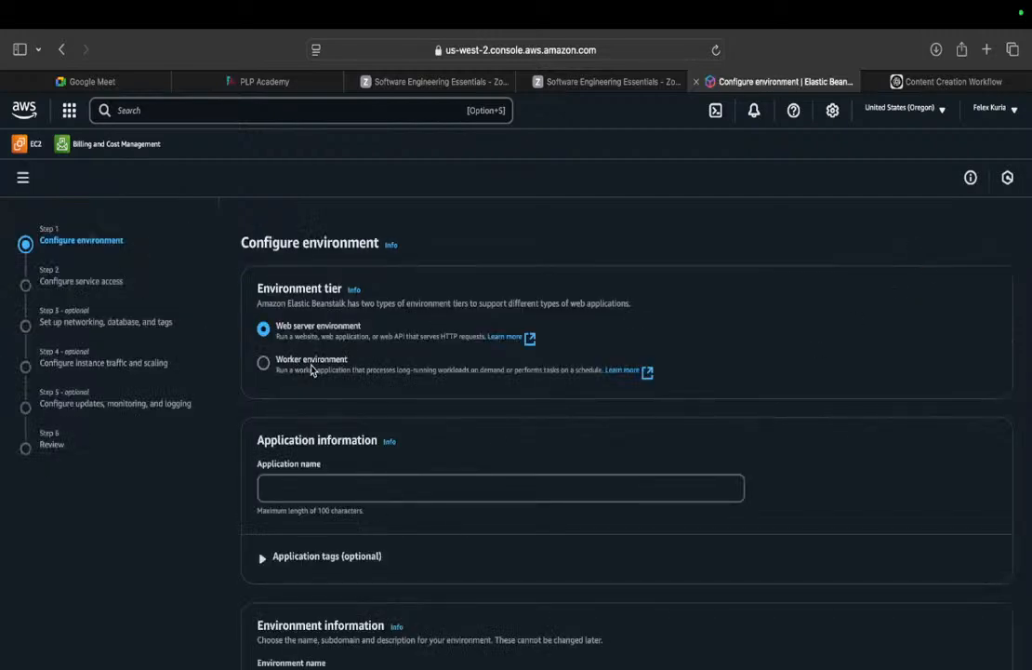
Enter php_server as the application name, then scroll down to the Platform section.
left_click(382, 487)
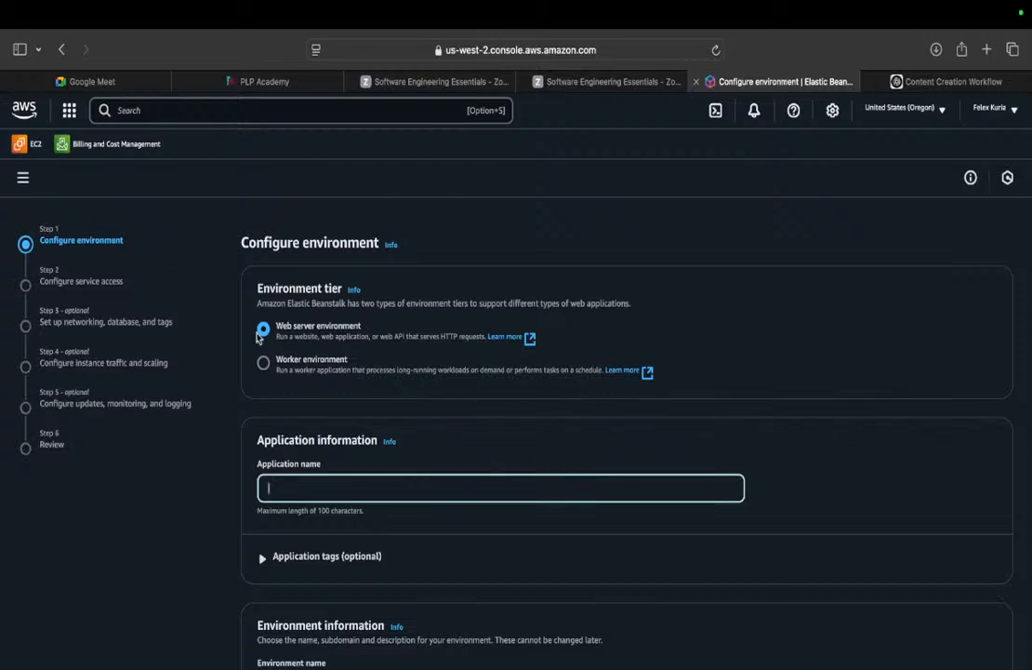
left_click(23, 177)
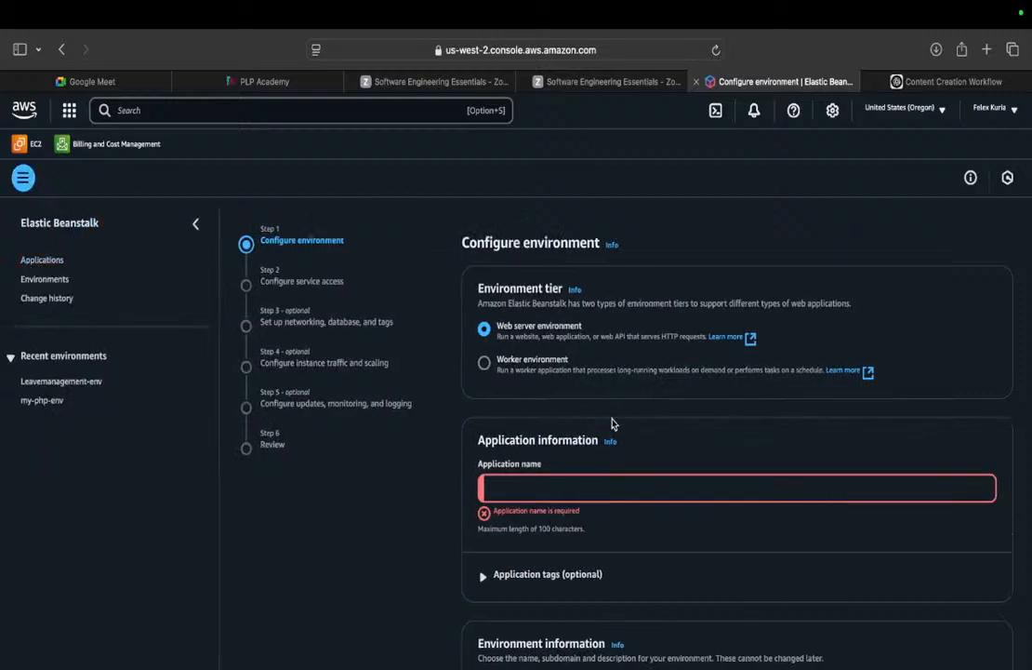
left_click(525, 489)
type("php")
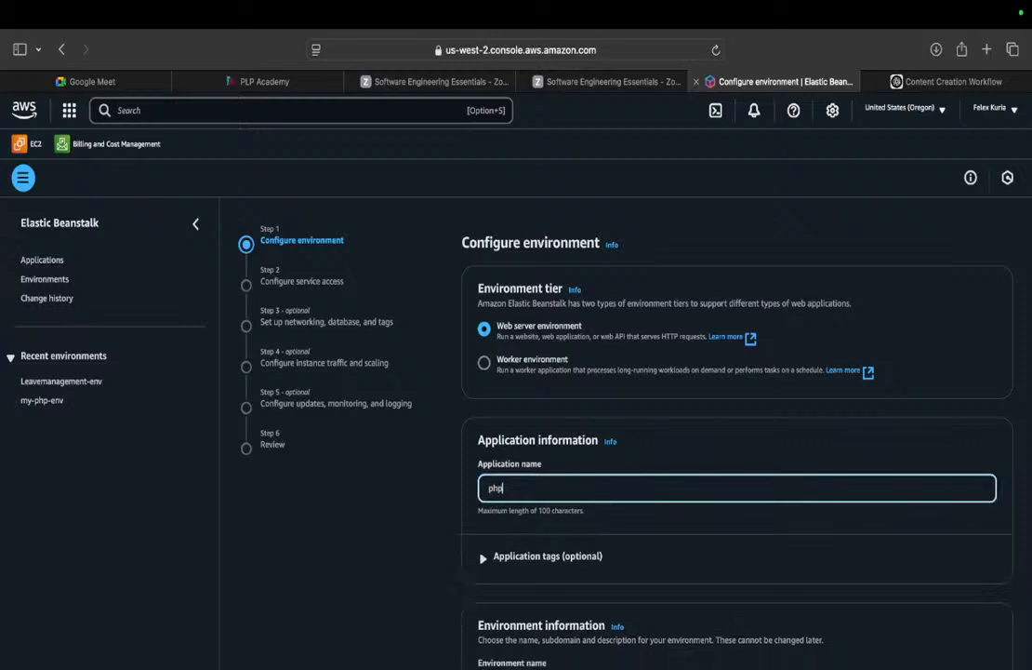
type("_server")
left_click(202, 228)
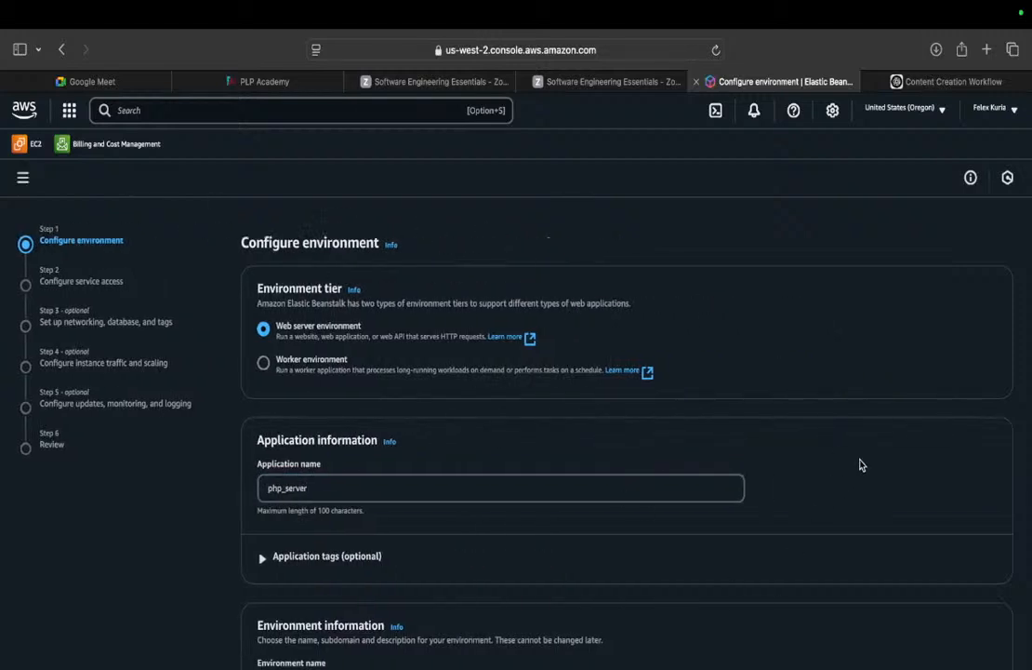
scroll(860, 465, "down", 5)
scroll(428, 340, "down", 6)
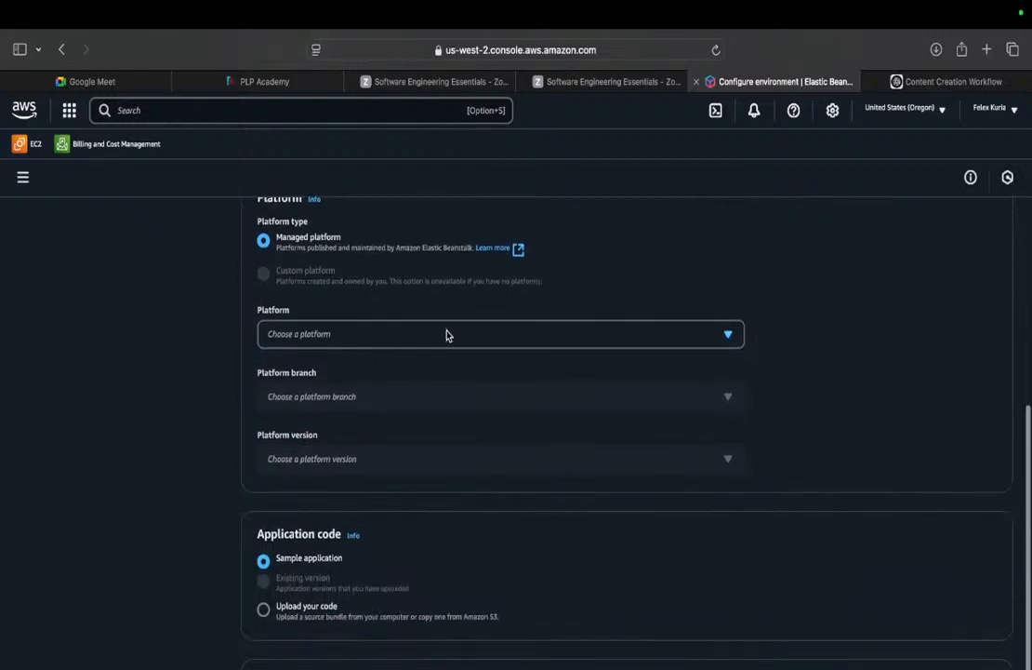
Choose the PHP platform and set the application code to upload from a local file.
left_click(453, 334)
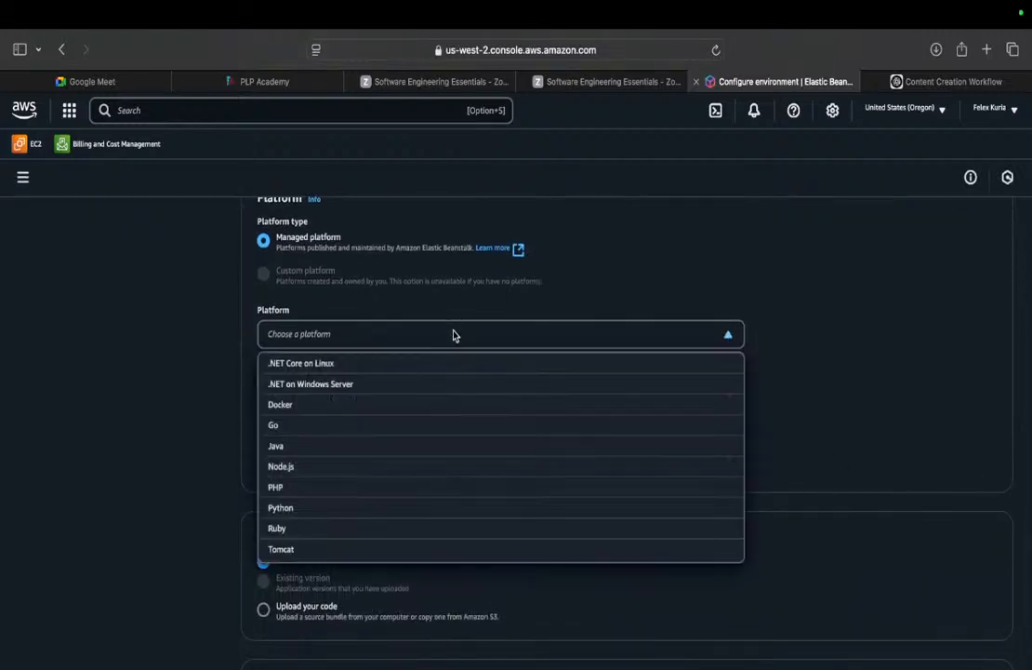
left_click(300, 488)
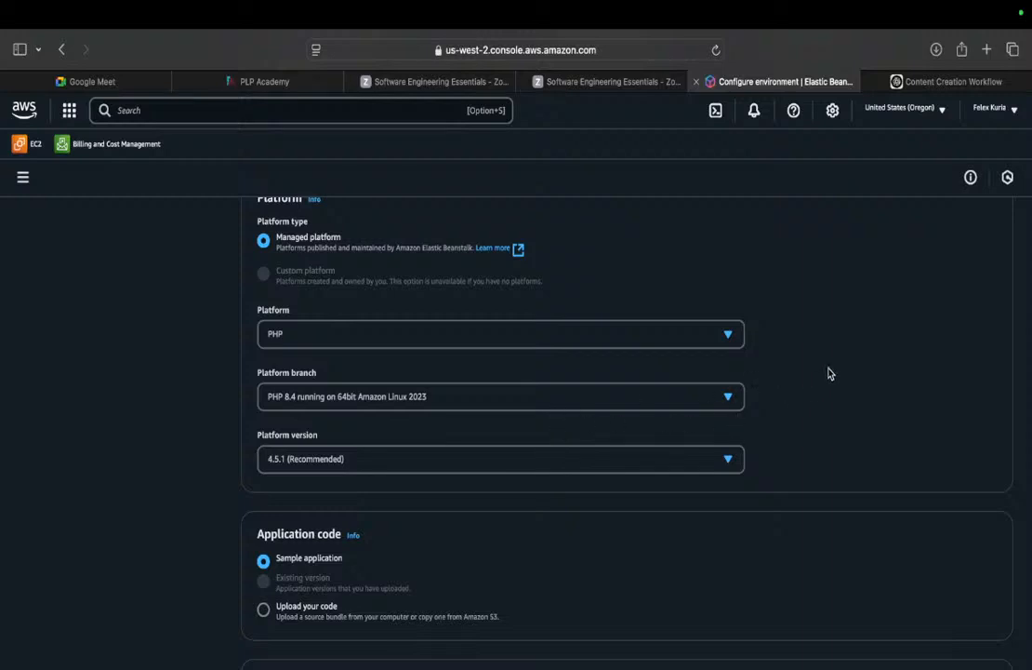
scroll(831, 373, "down", 4)
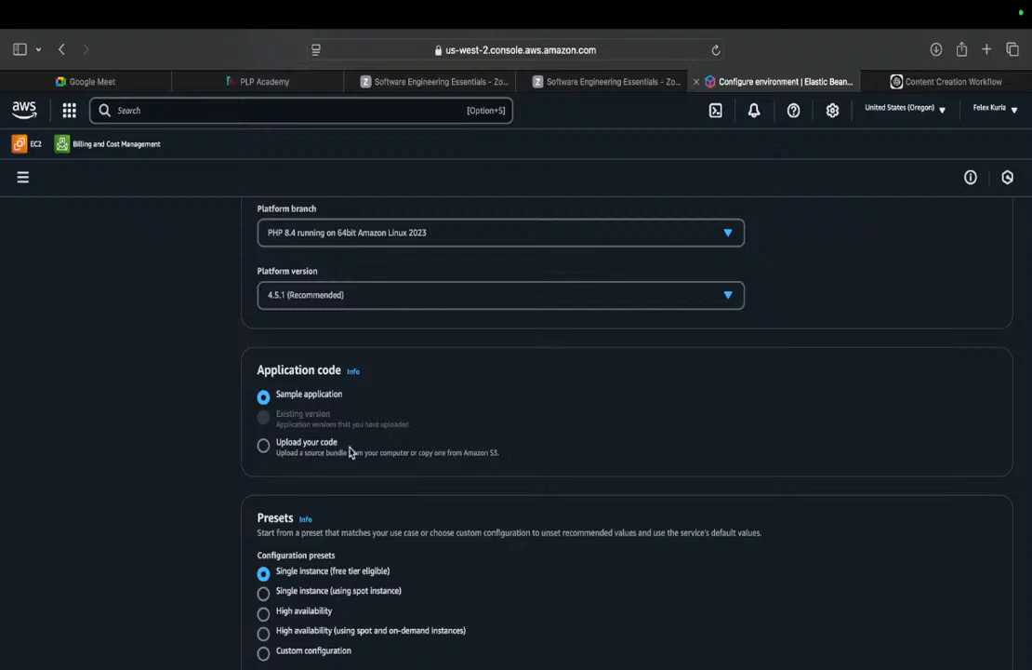
left_click(263, 445)
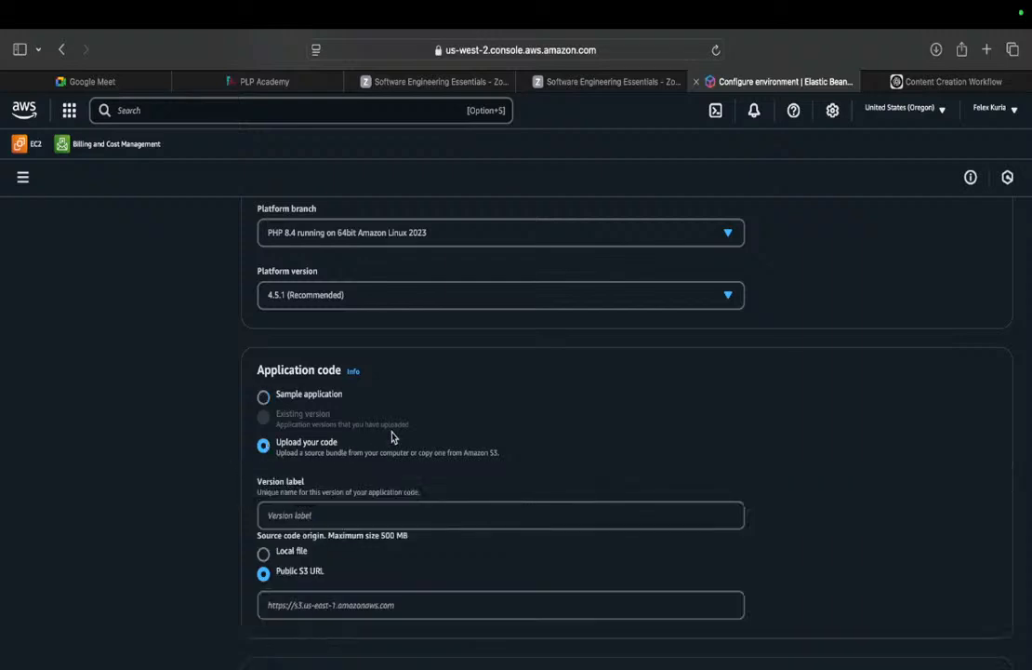
left_click(264, 553)
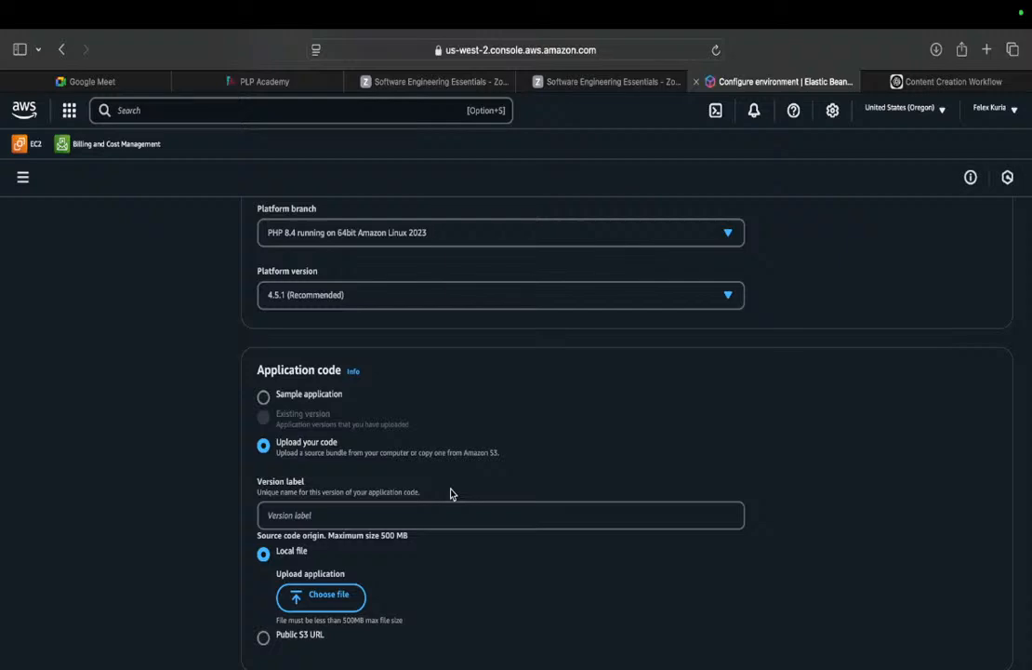
key("super+Tab")
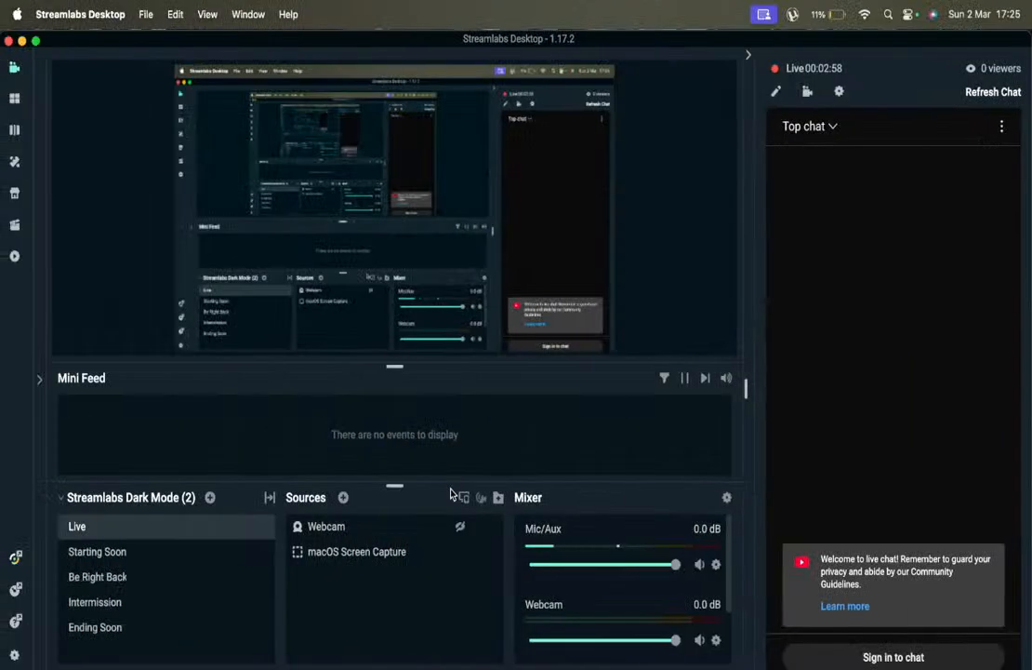
Launch Terminal and create an empty index.php file in the Downloads folder.
key("super+space")
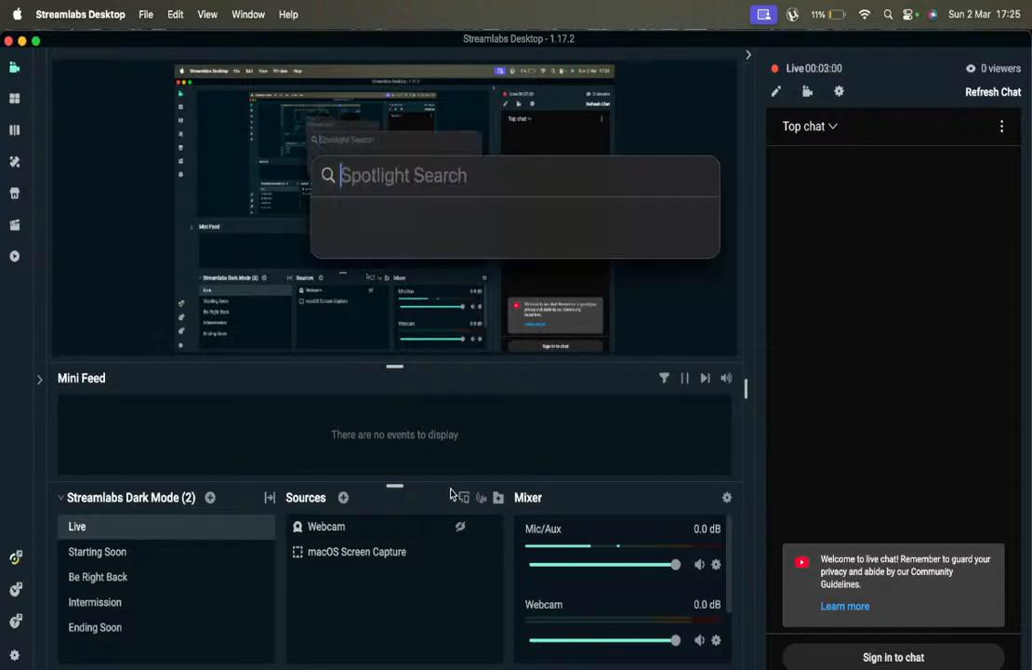
type("ter")
key("Return")
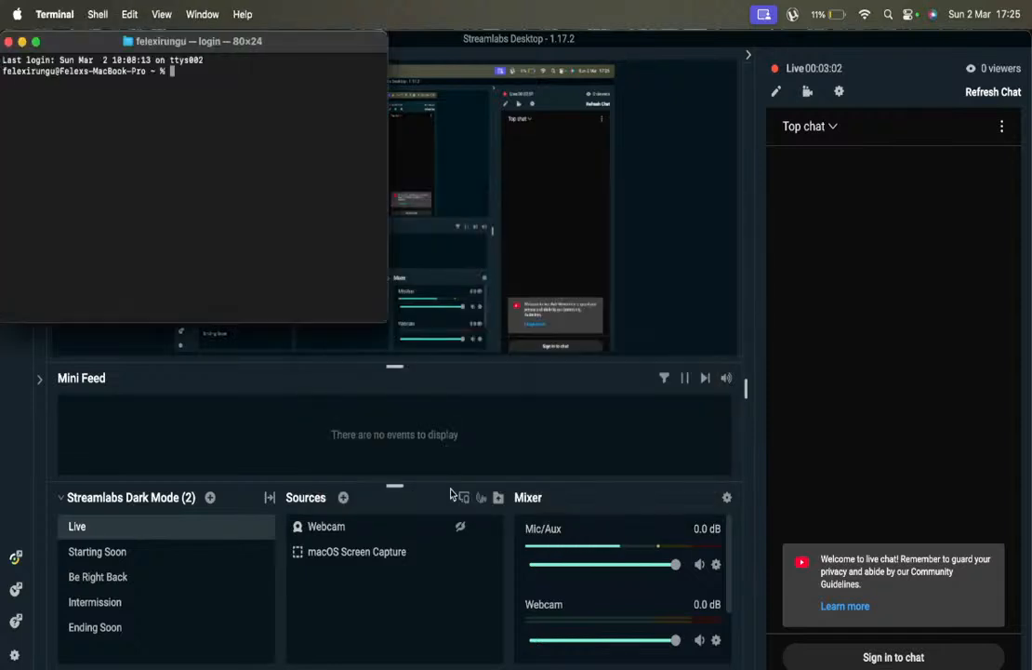
type("cd Downloads")
key("Return")
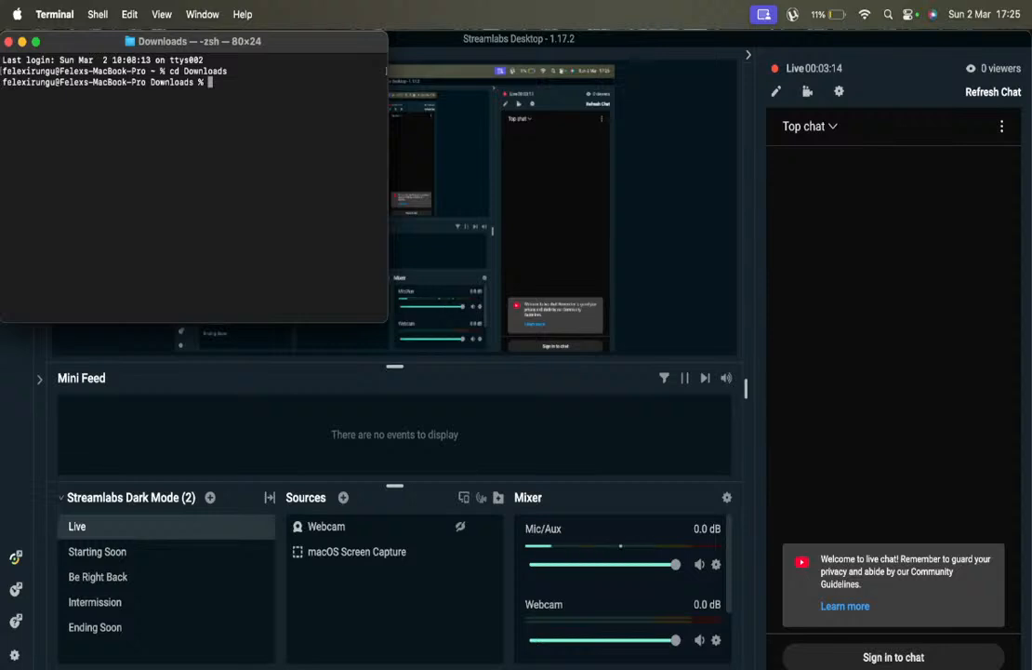
type("touch index.php")
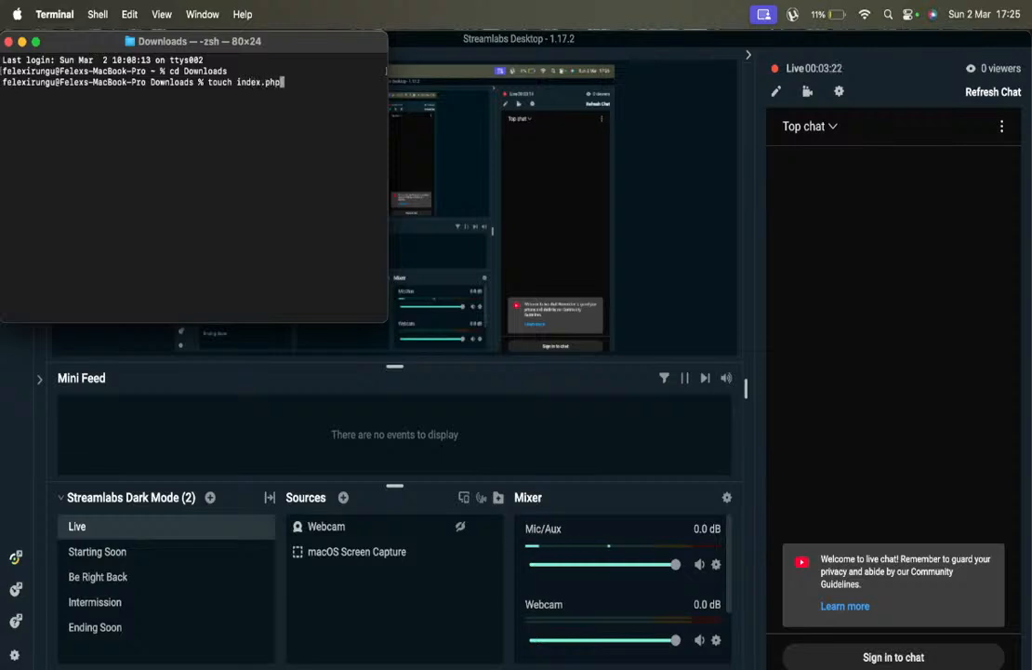
key("Return")
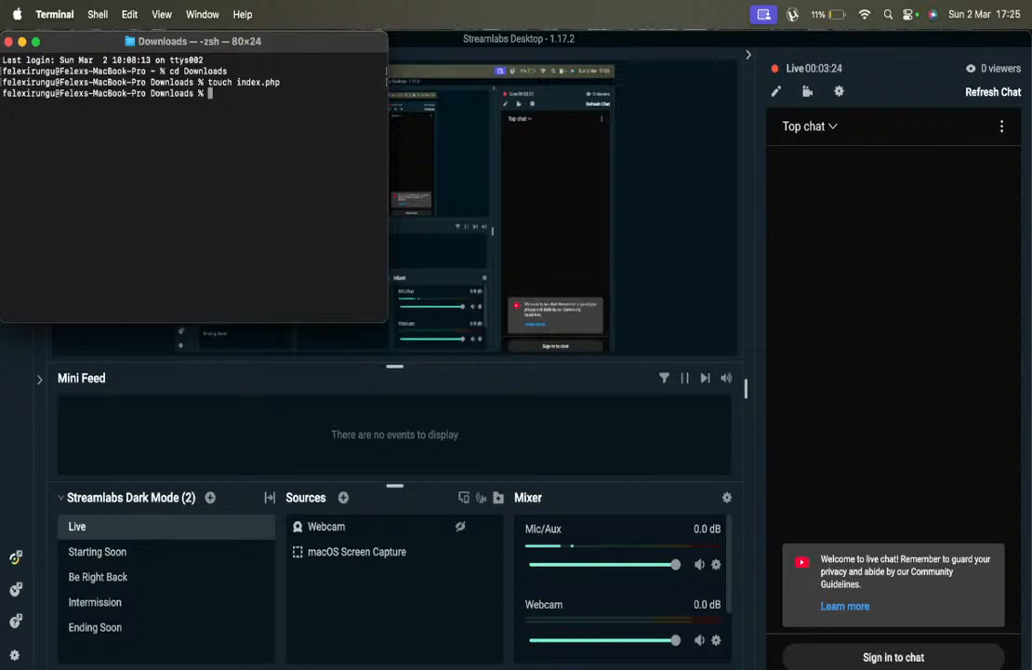
Open index.php in vim and enter insert mode.
type("vim index")
key("Tab")
key("Return")
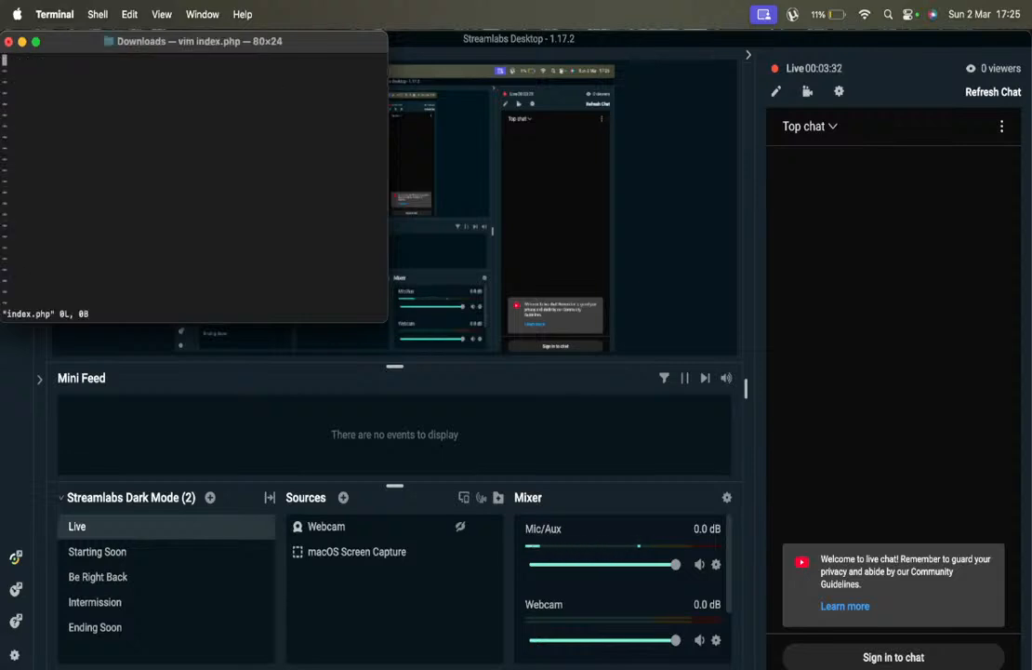
key("i")
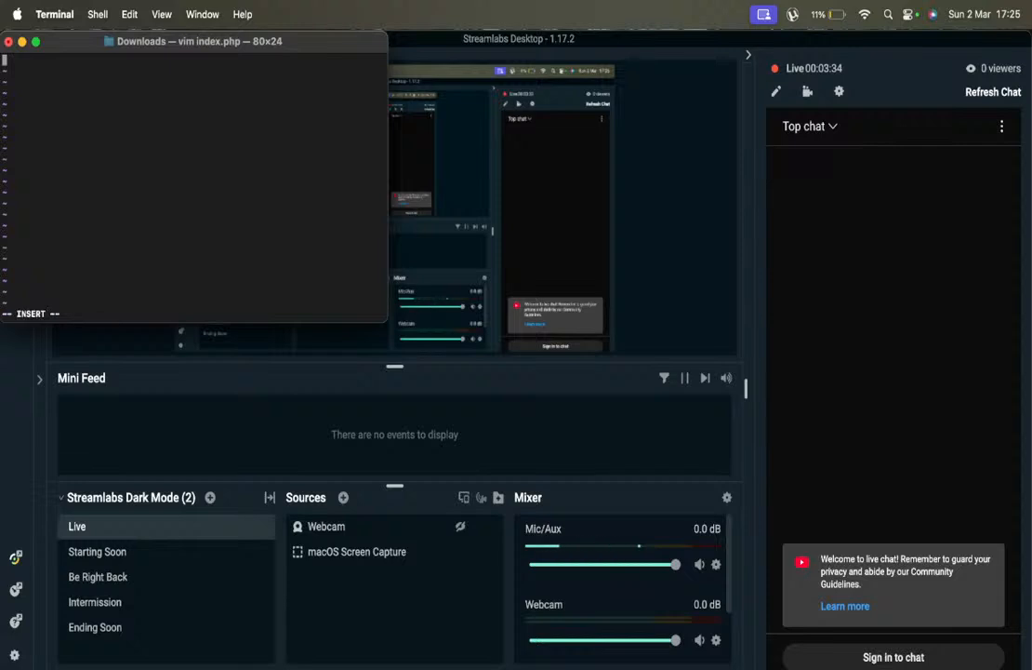
key("super+Tab")
key("super+Tab")
key("super+Tab")
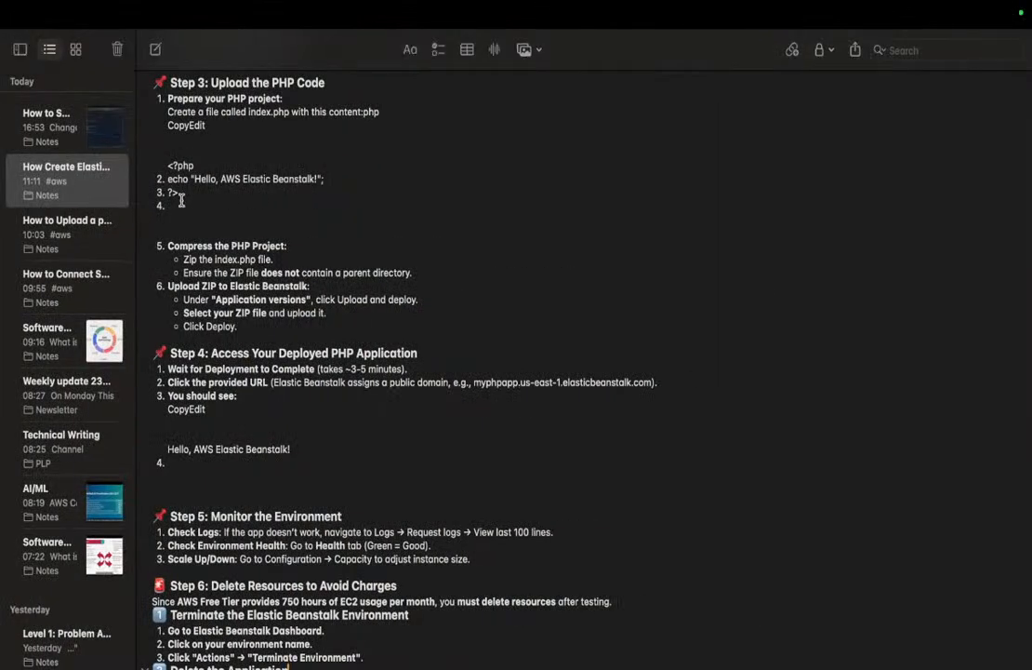
Copy the three lines of PHP code from the note and switch back to Terminal.
left_click_drag(177, 193, 170, 166)
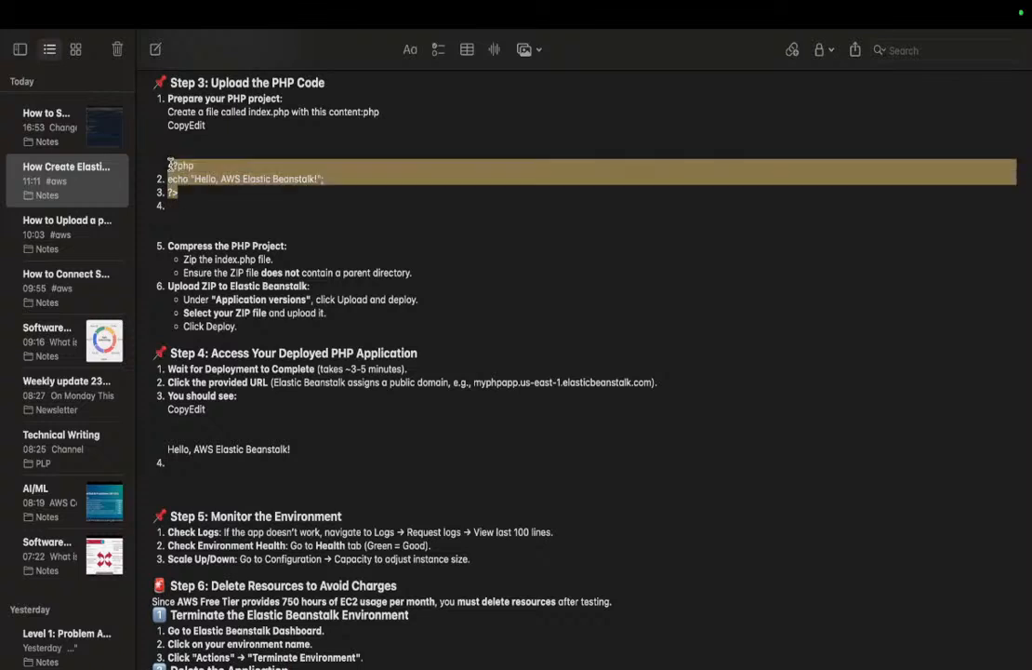
left_click(181, 194)
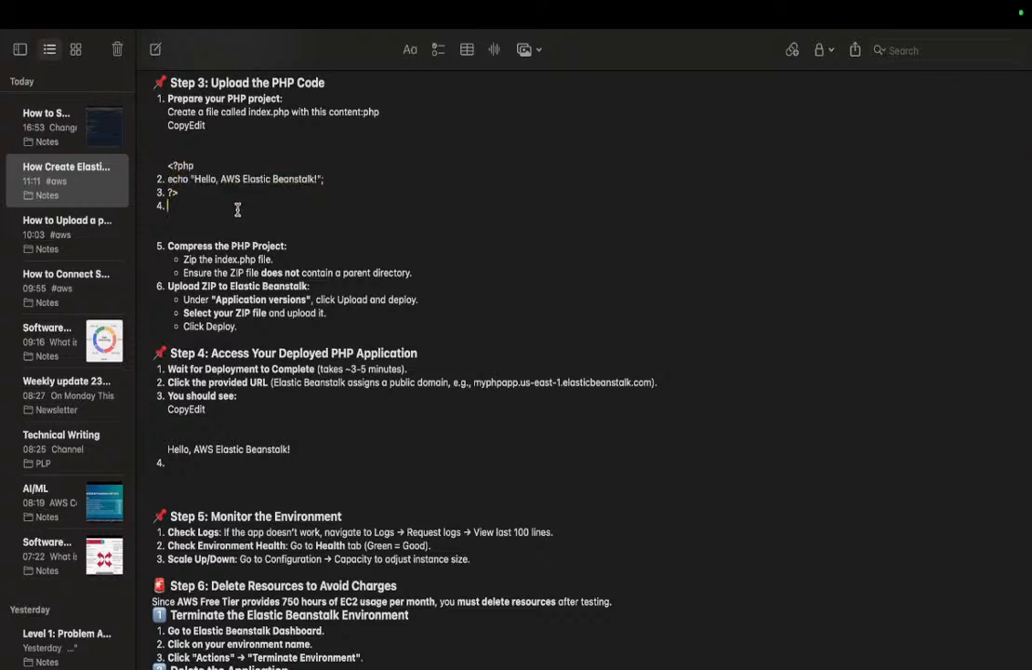
left_click_drag(184, 193, 164, 164)
key("super+c")
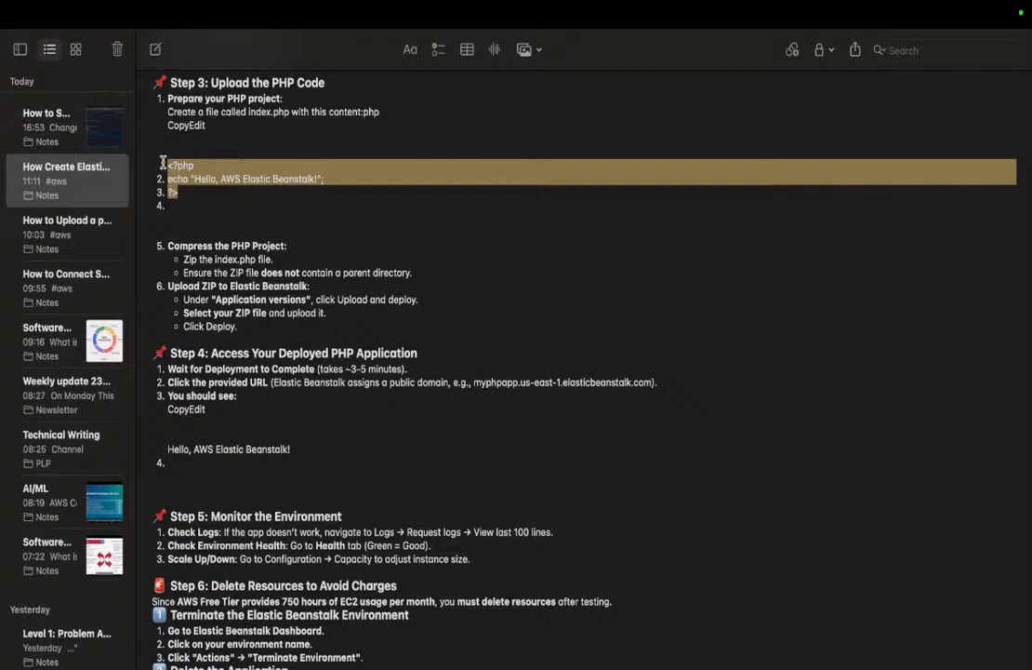
key("super+Tab")
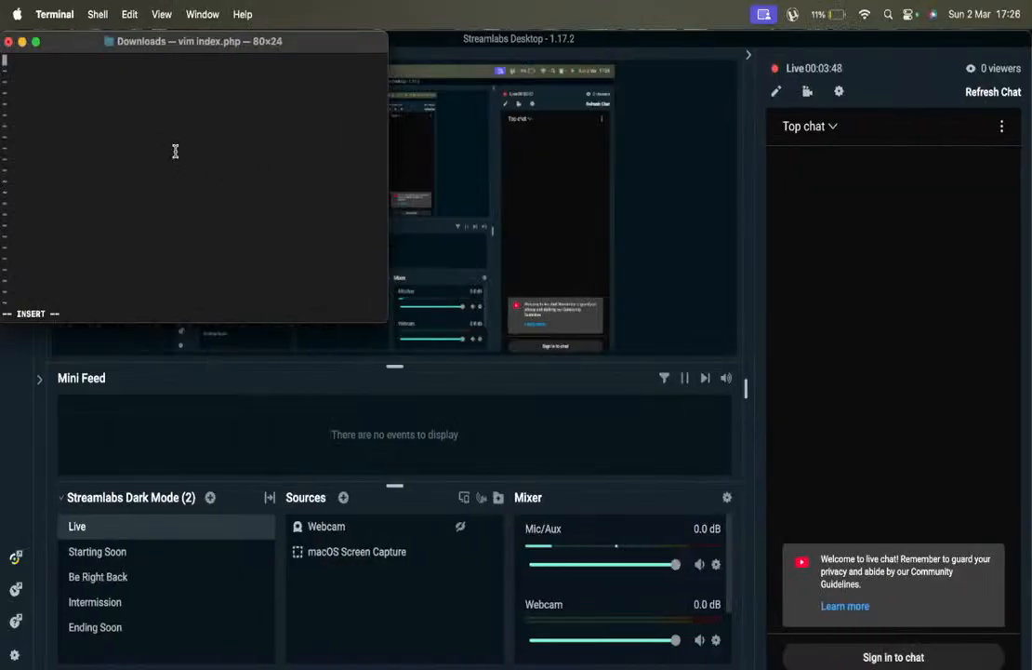
Paste the Hello, AWS Elastic Beanstalk! code into index.php, save with :wq, and make Terminal full screen.
key("super+v")
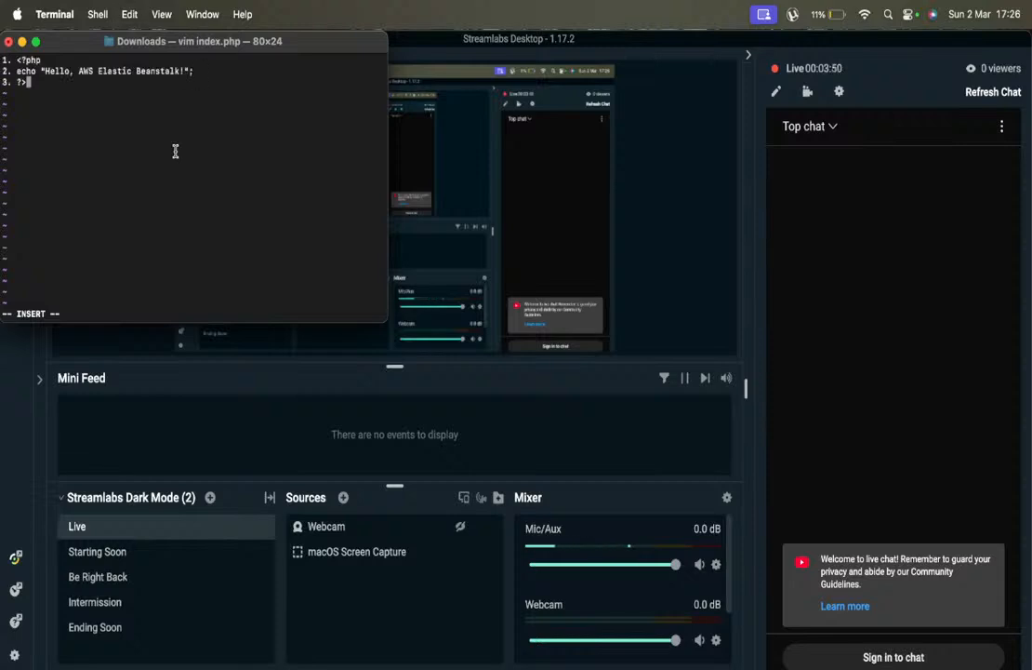
key("Escape")
type(":wq")
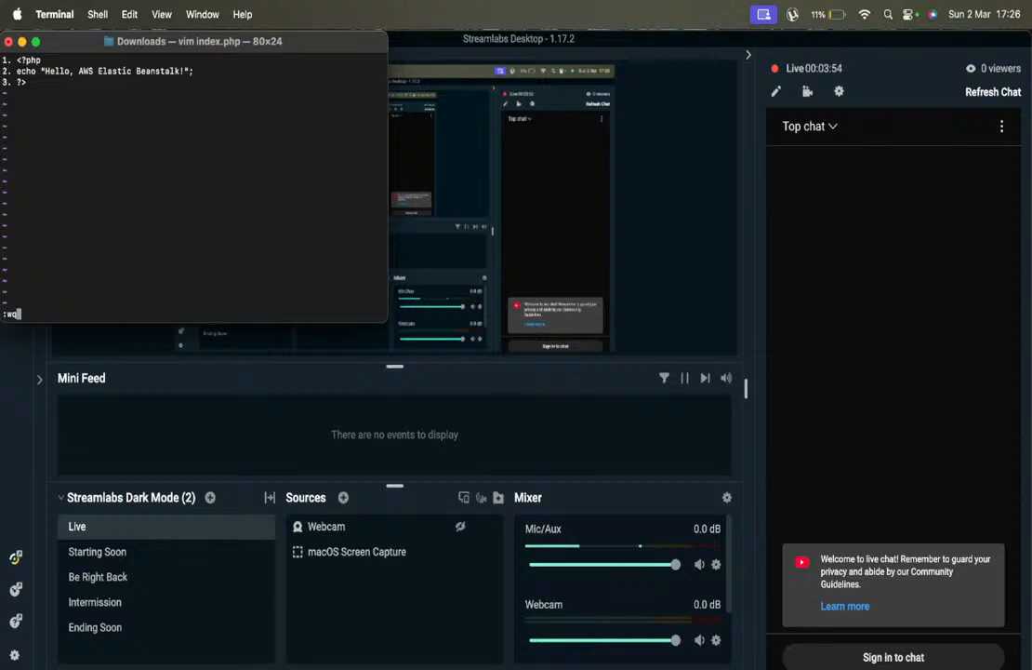
key("Return")
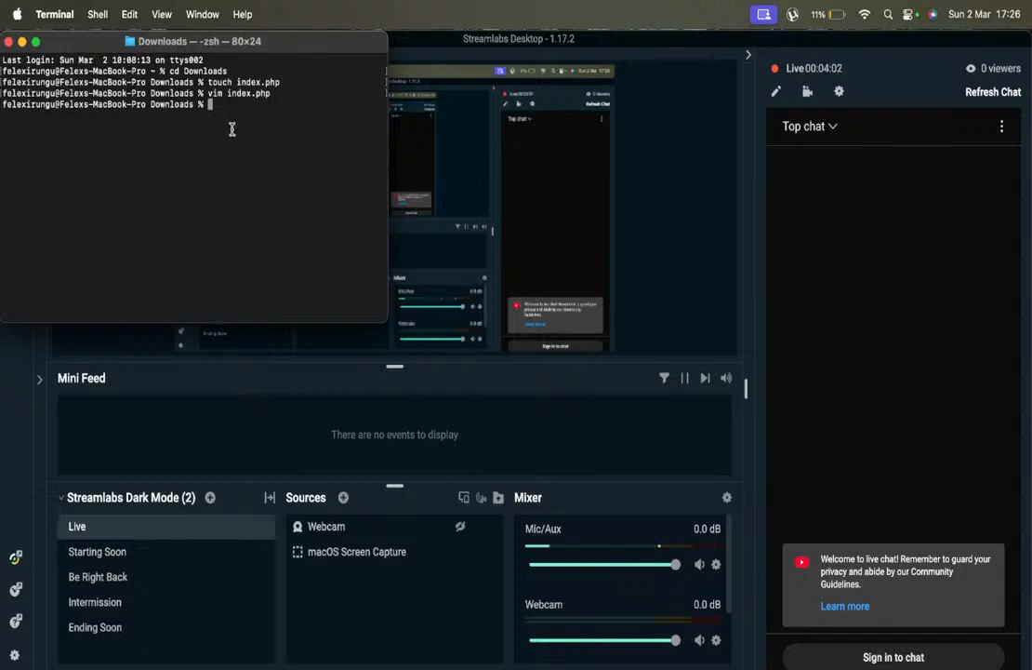
key("ctrl+super+f")
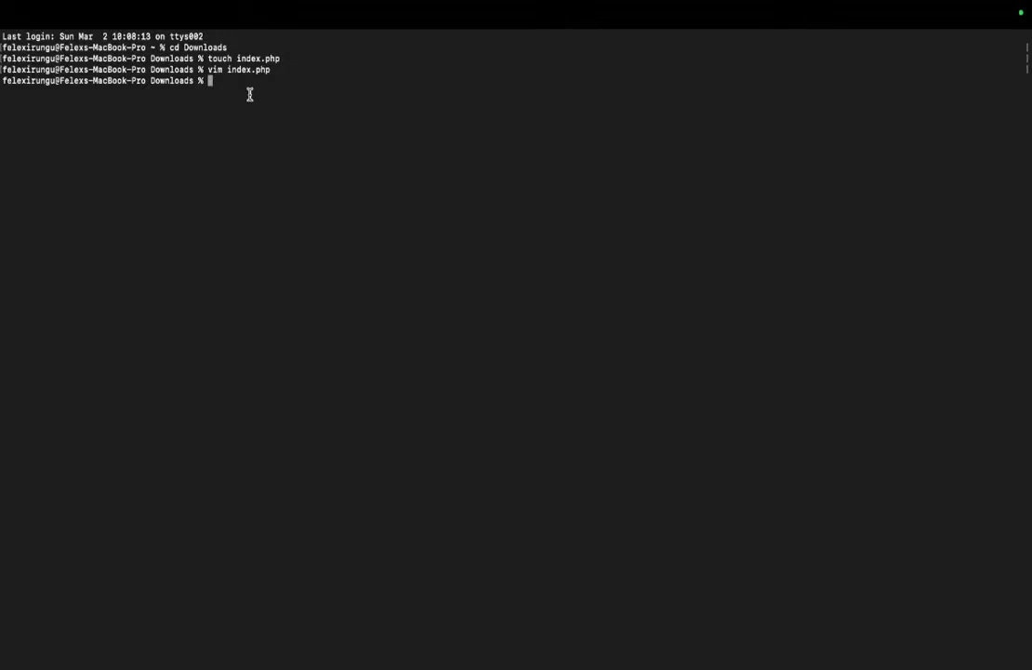
Begin a zip -r command listing the Downloads files, then switch back to Safari.
type("zip -r")
key("Tab")
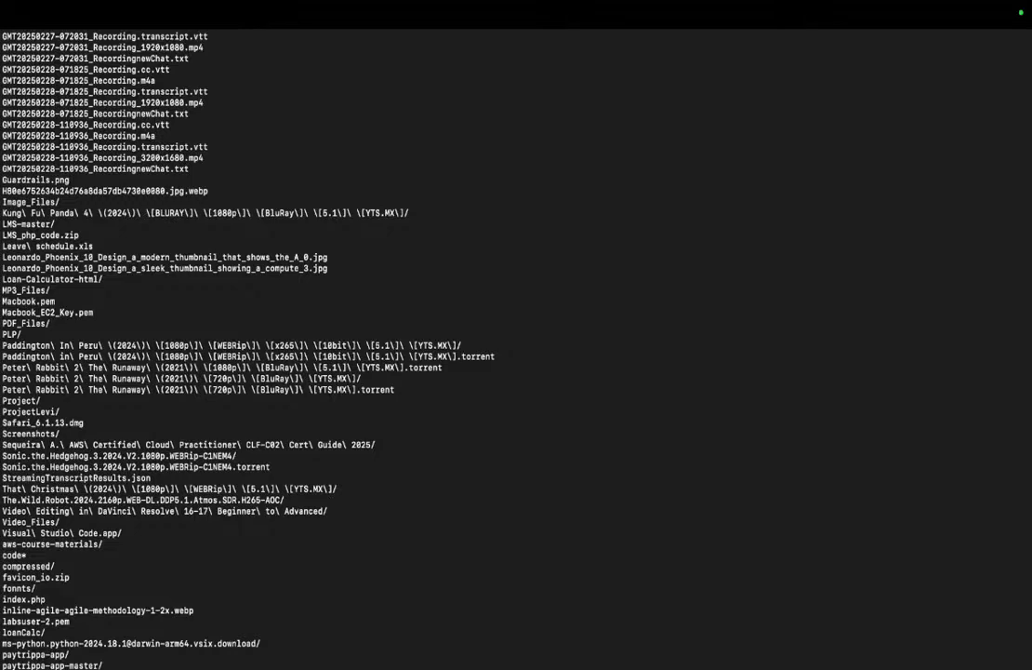
scroll(516, 349, "down", 2)
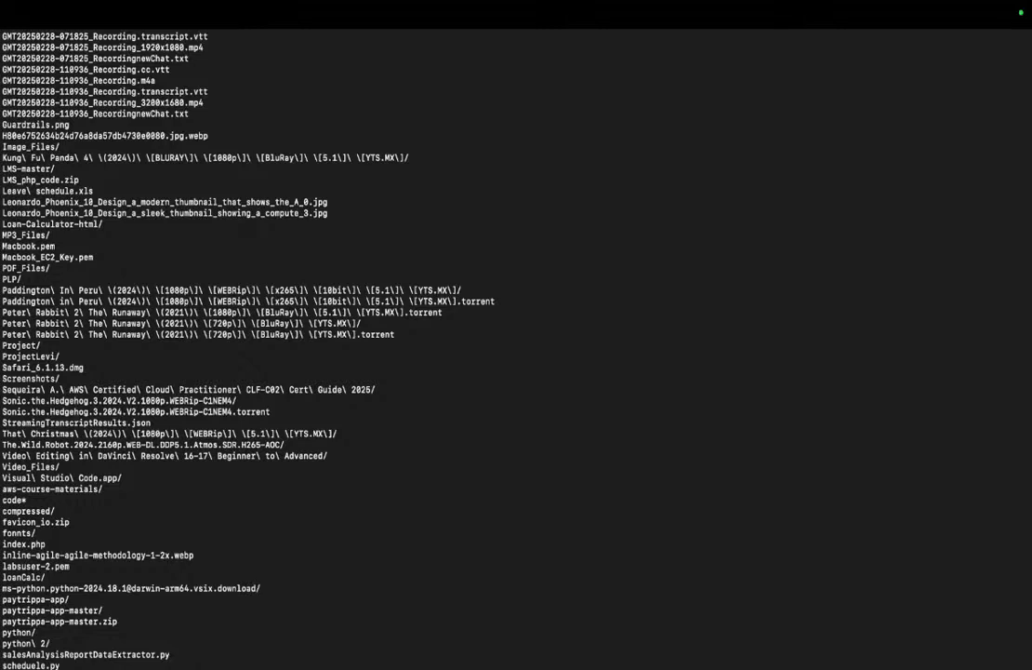
key("super+Tab")
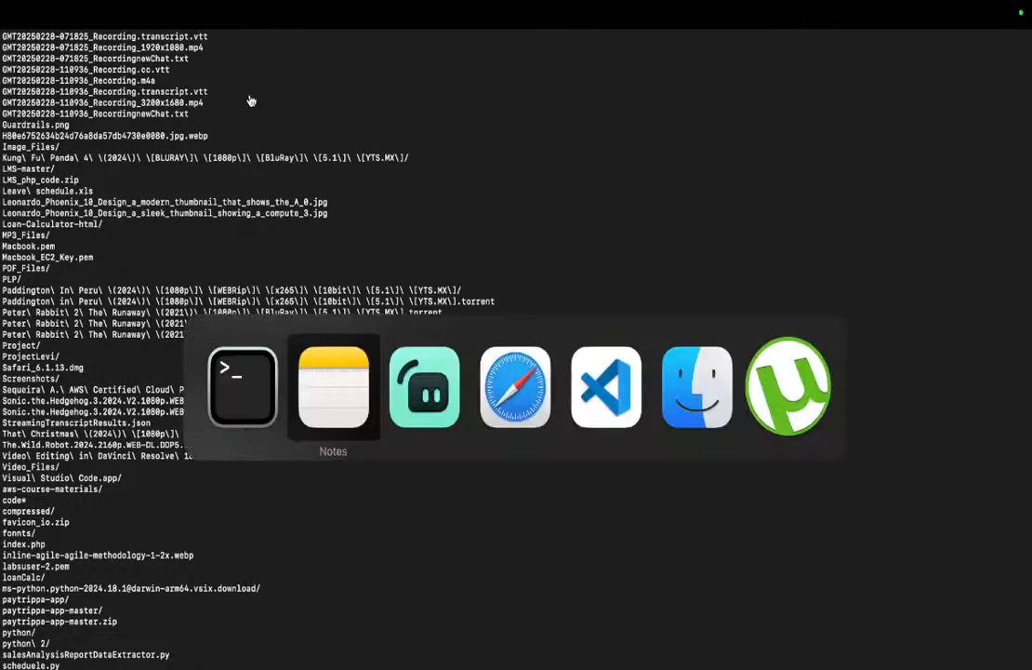
key("super+Tab")
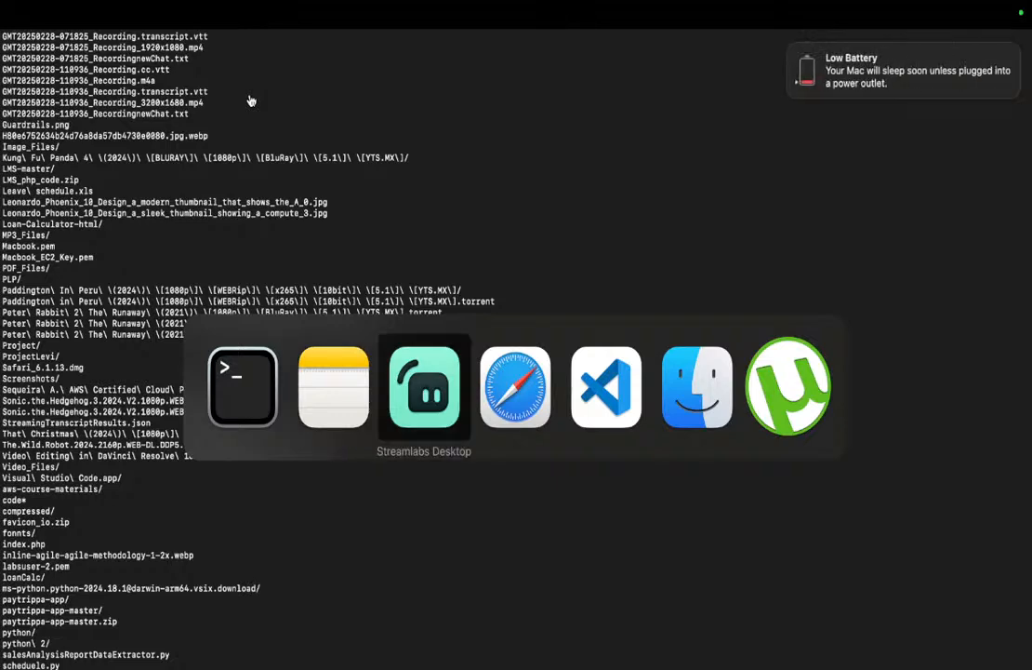
key("super+Tab")
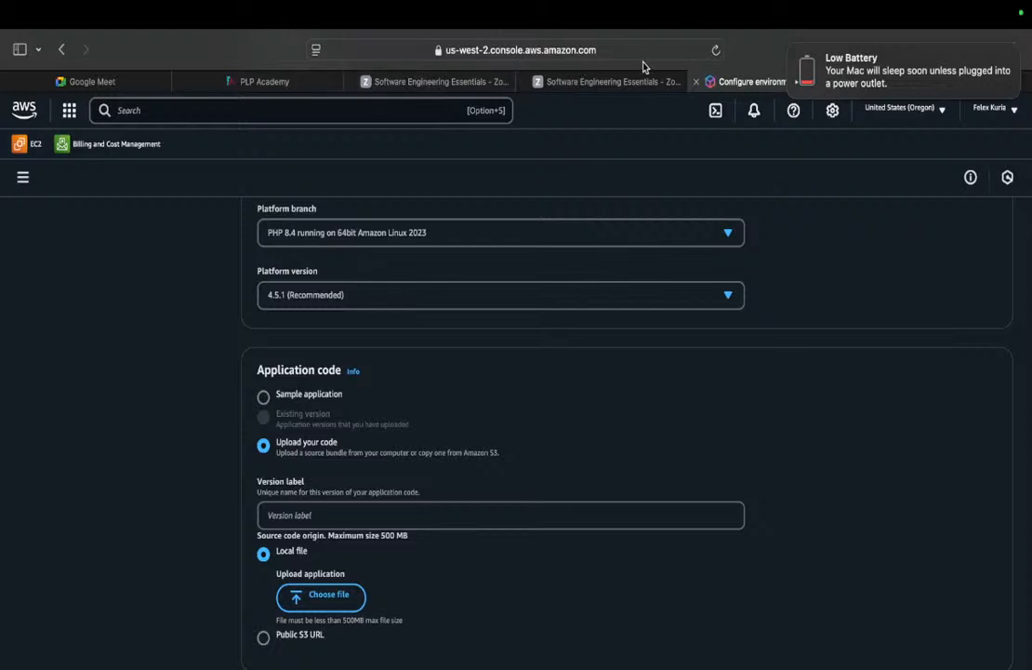
Search Google in a new Safari tab for 'zip -r index.php pjk'.
key("super+t")
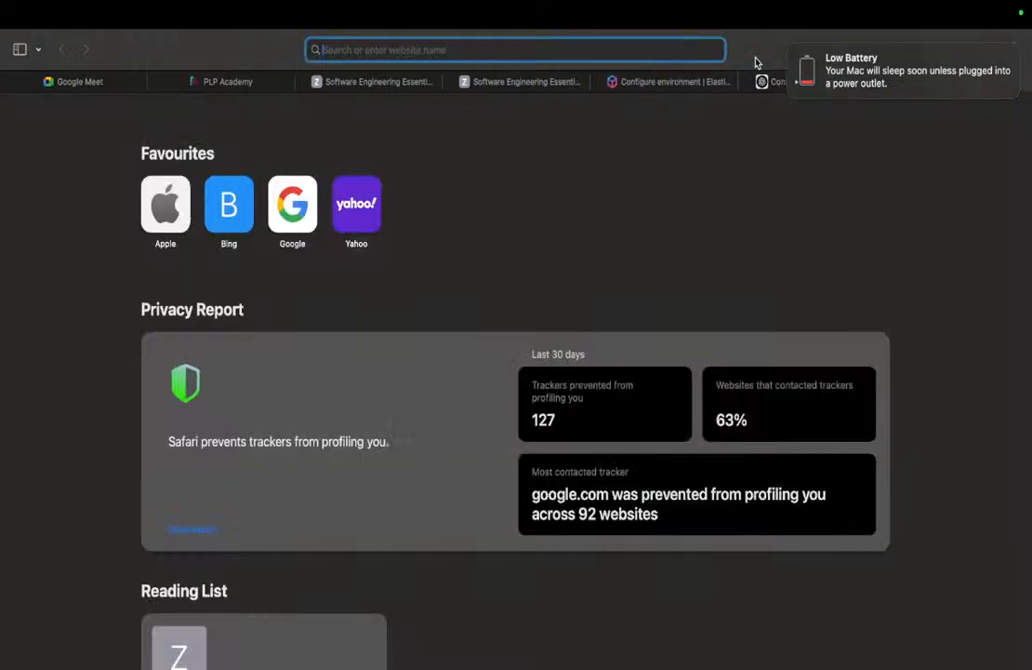
type("xzir")
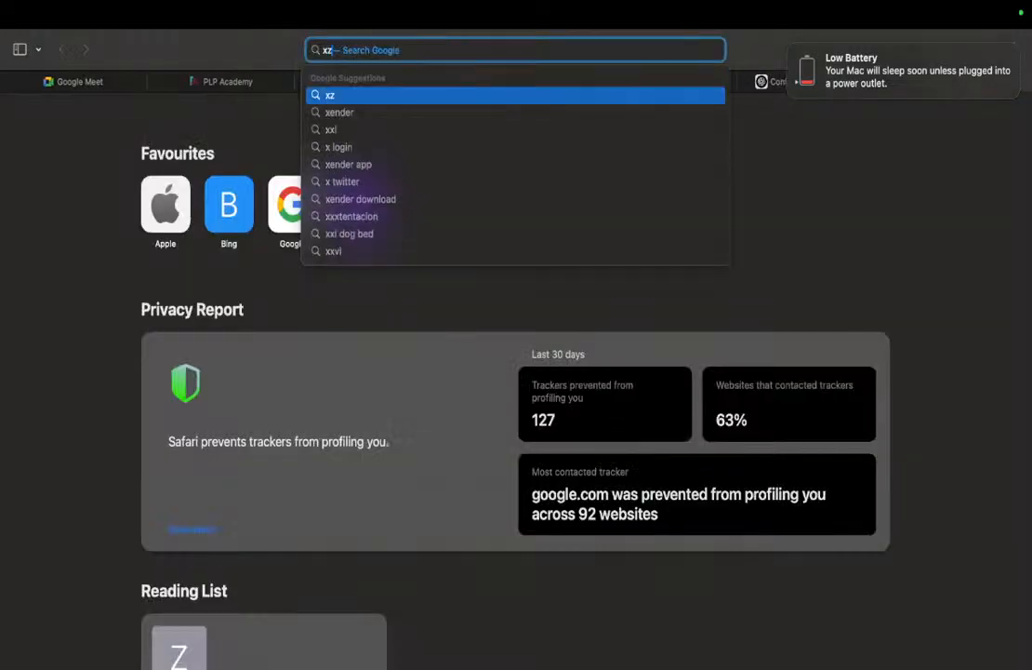
key("BackSpace")
key("BackSpace")
key("BackSpace")
key("BackSpace")
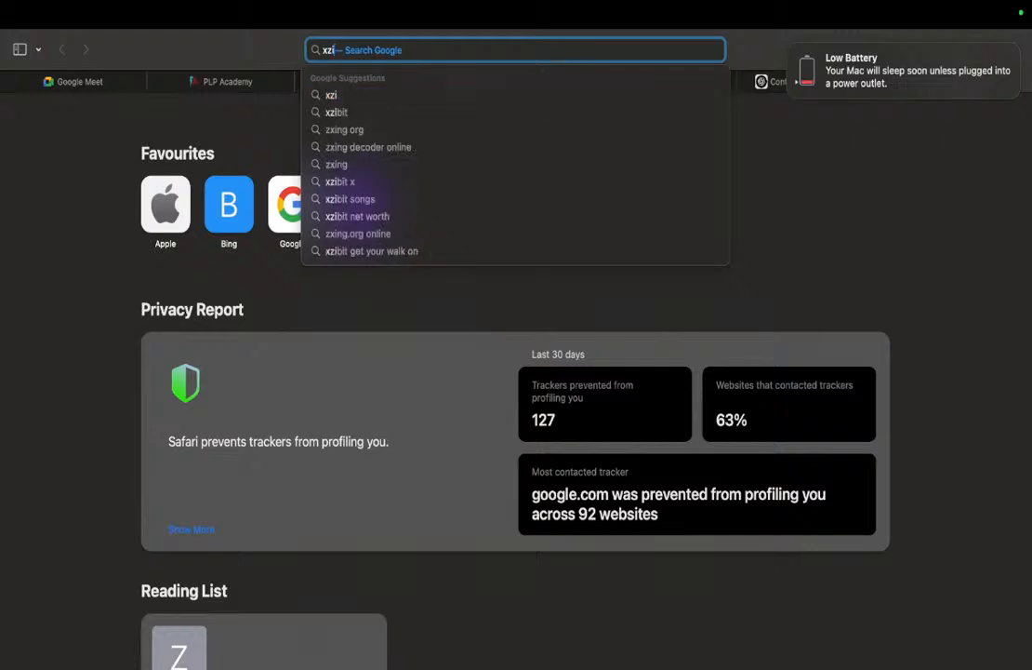
type("zip")
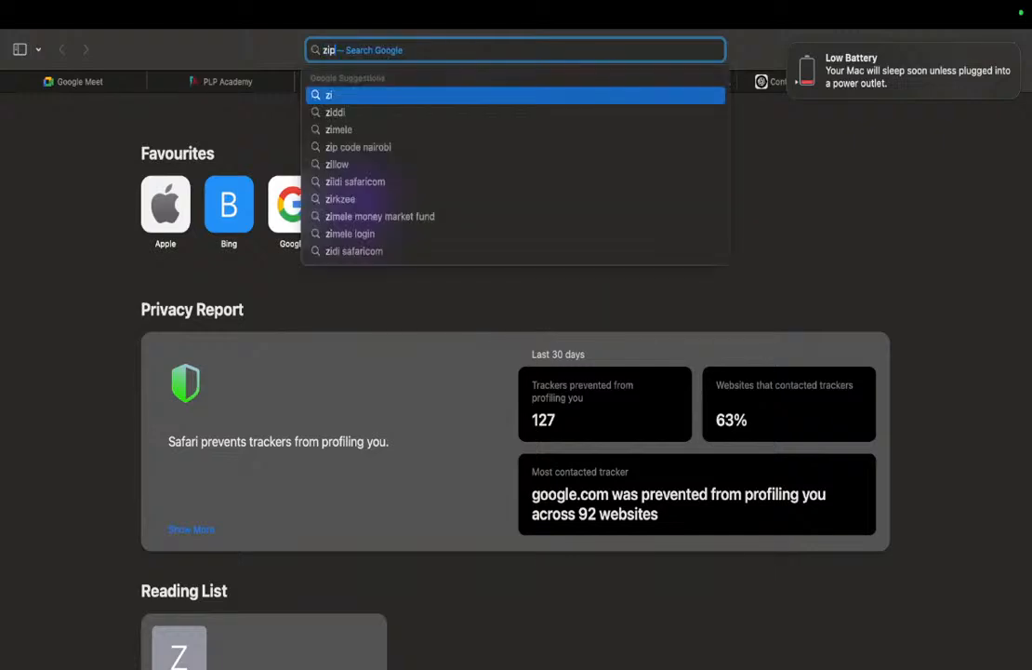
type(" -r")
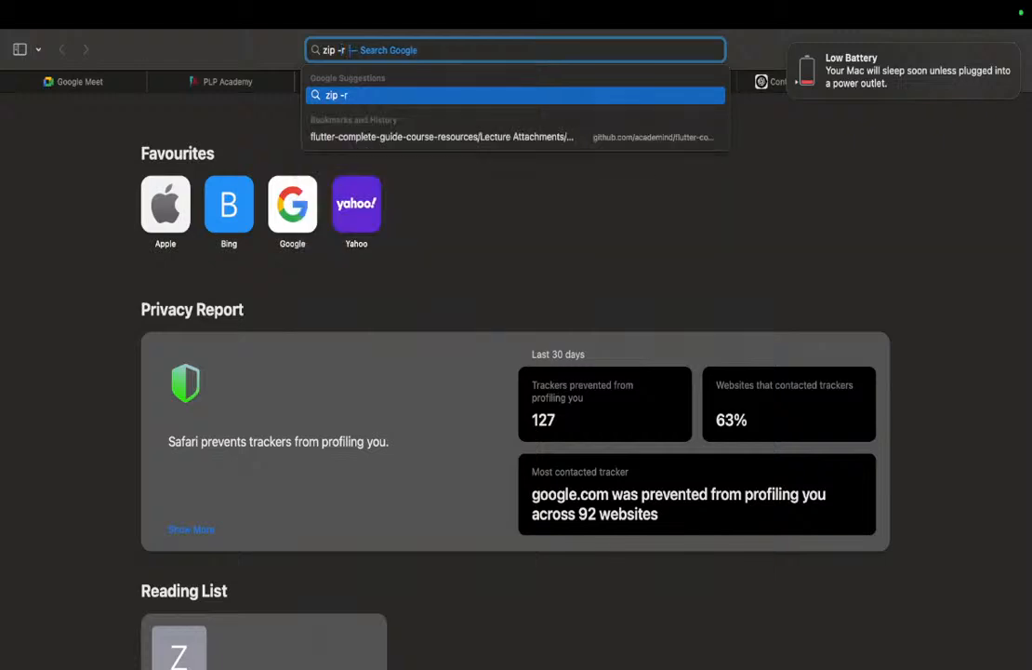
type(" i")
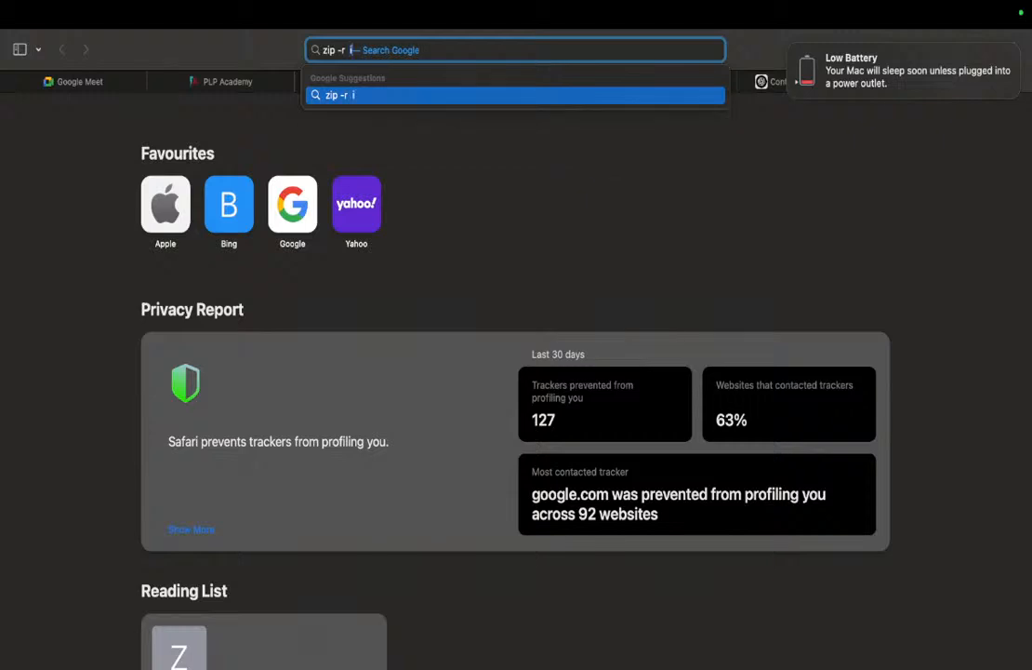
type("ndex.")
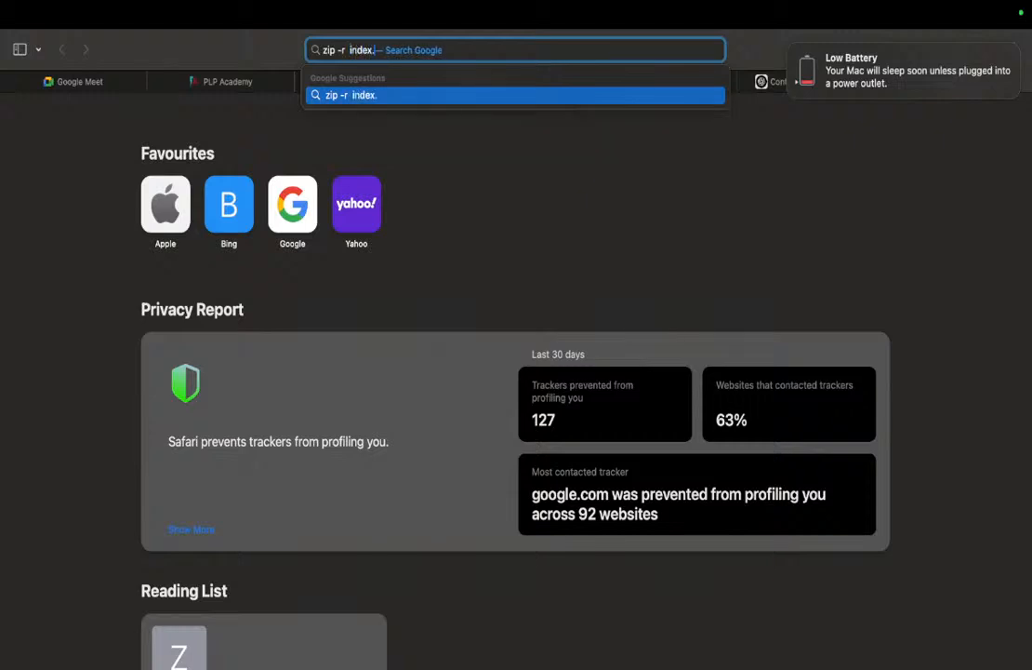
type("php pjk")
key("Return")
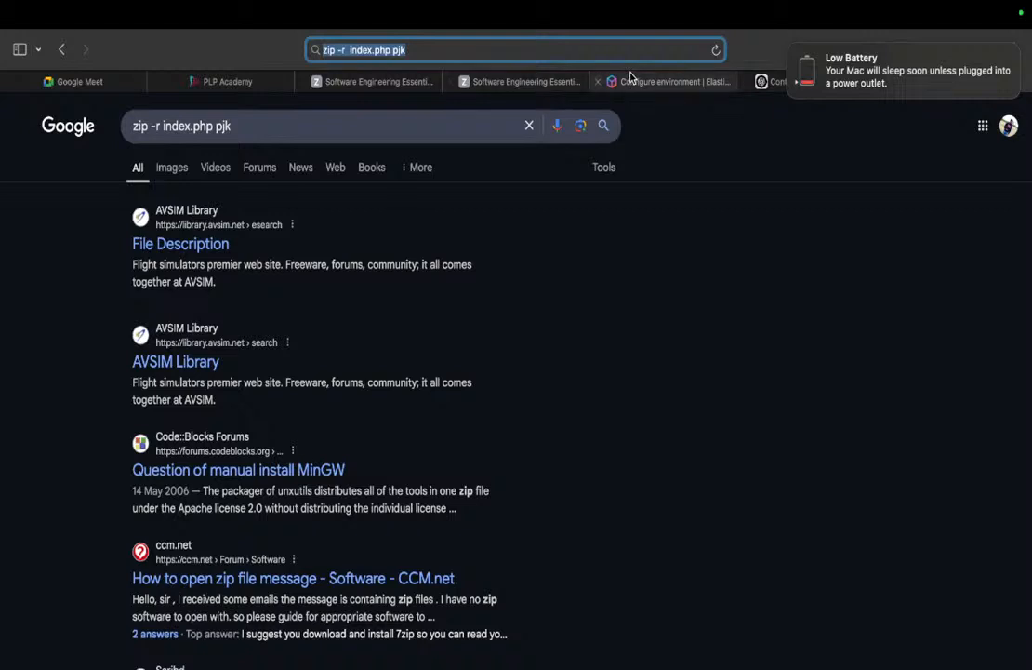
key("super+t")
Ask ChatGPT 'zip -r in macboook' to get the zip command syntax, then return to Terminal.
mouse_move(686, 76)
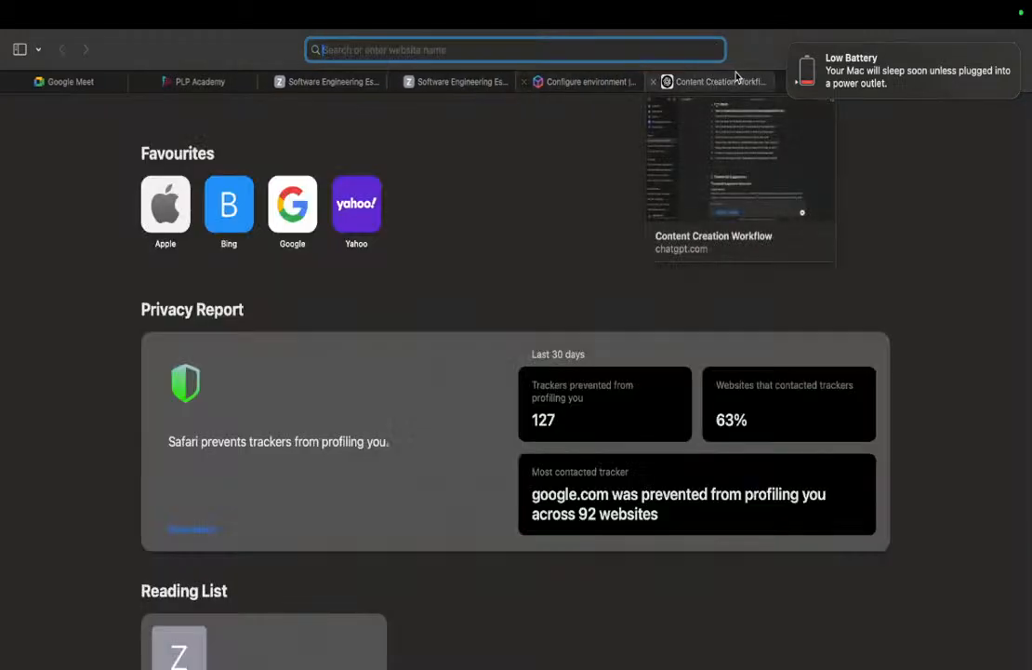
type("chatgpt.com")
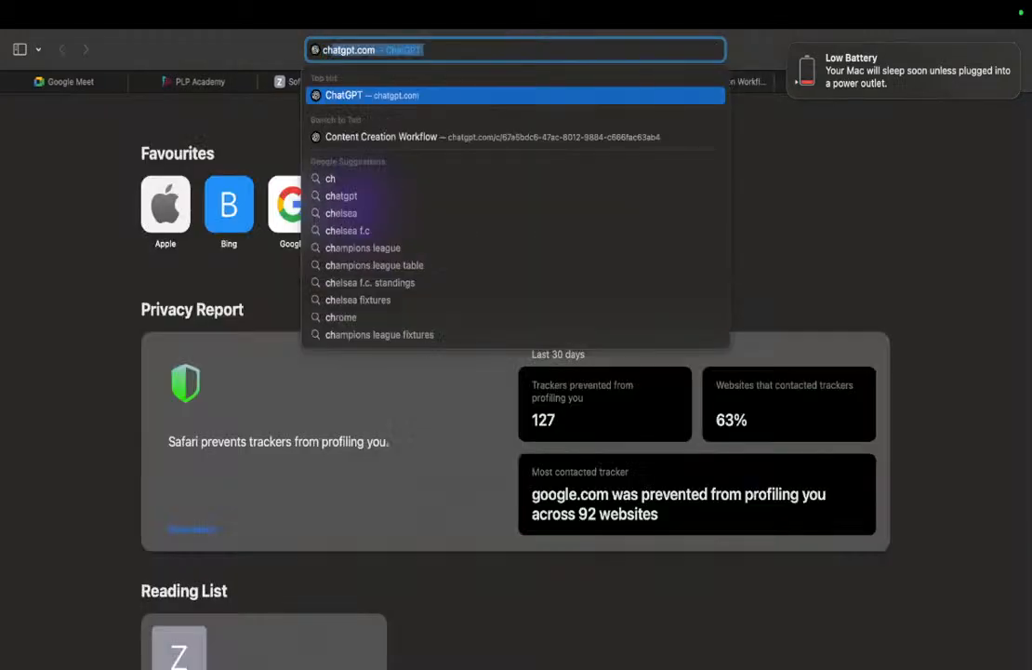
key("Return")
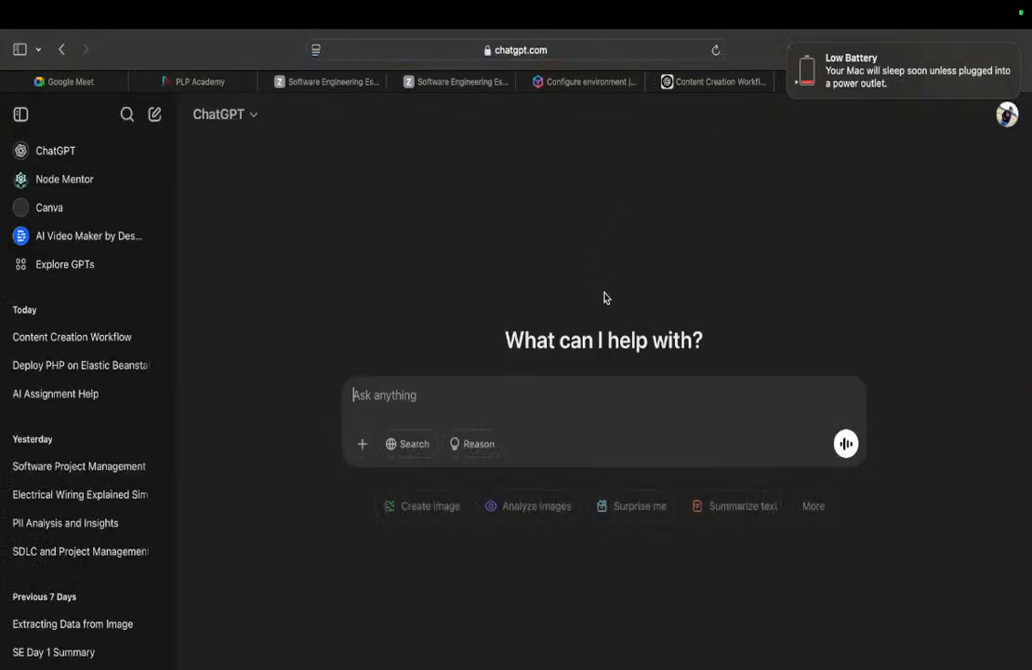
type("https://www.google.com/search?client=safari&rls=en&q=zip+-r++index.php+pjk&ie=UTF-8&oe=UTF-8")
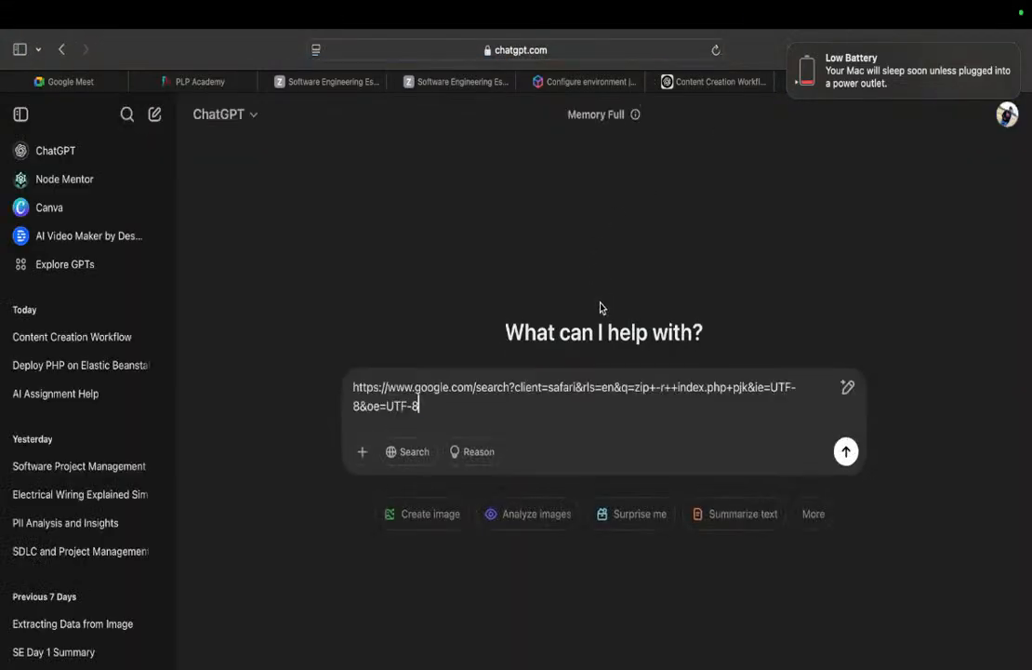
key("super+a")
key("BackSpace")
type("z")
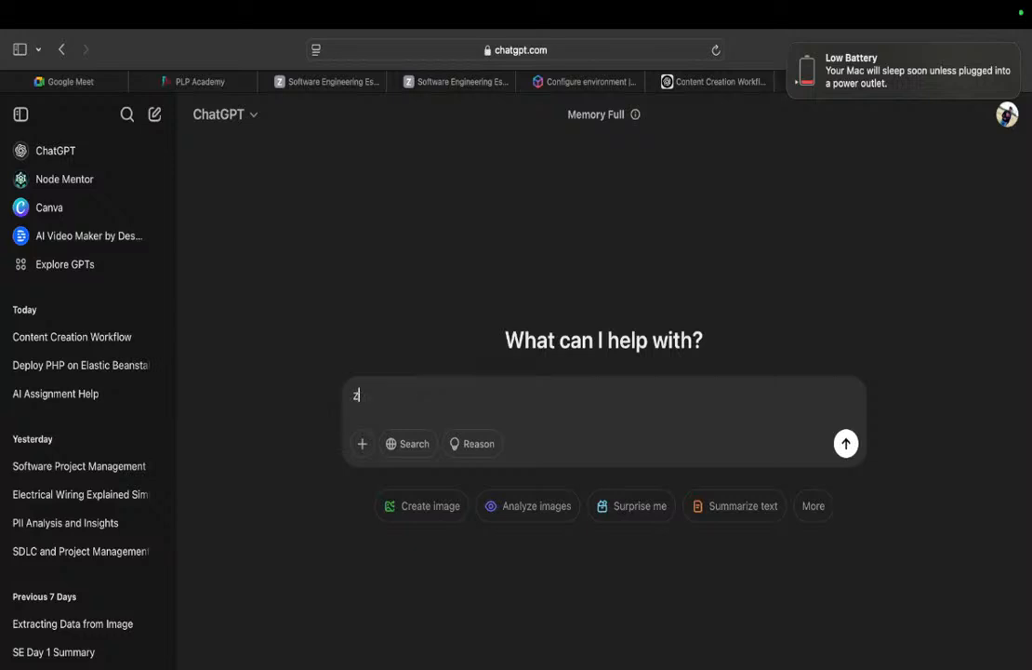
type("ip -r in macboook")
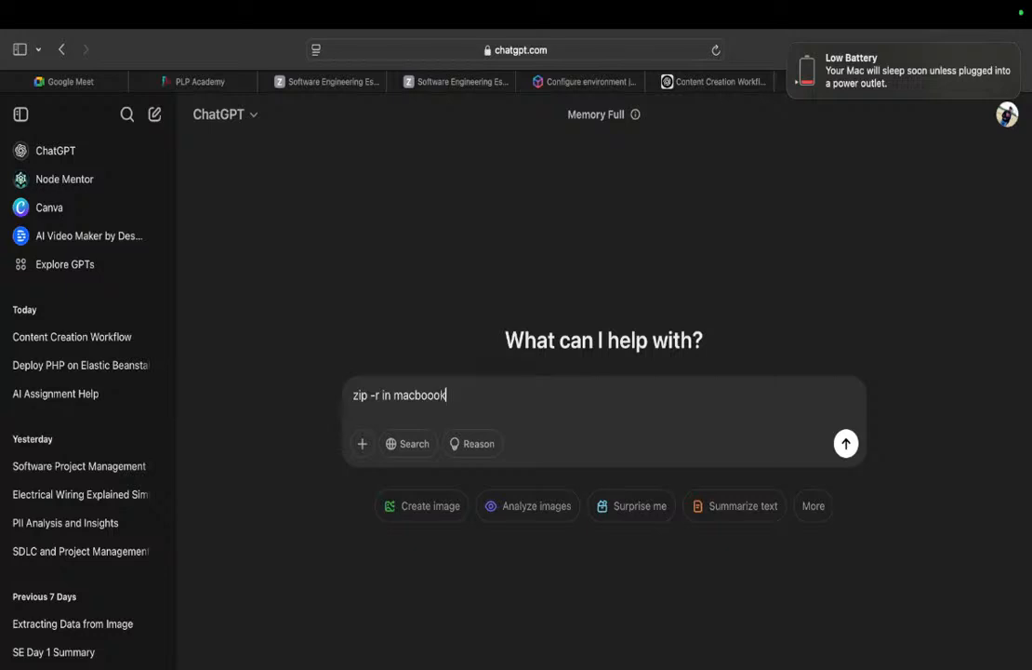
key("Return")
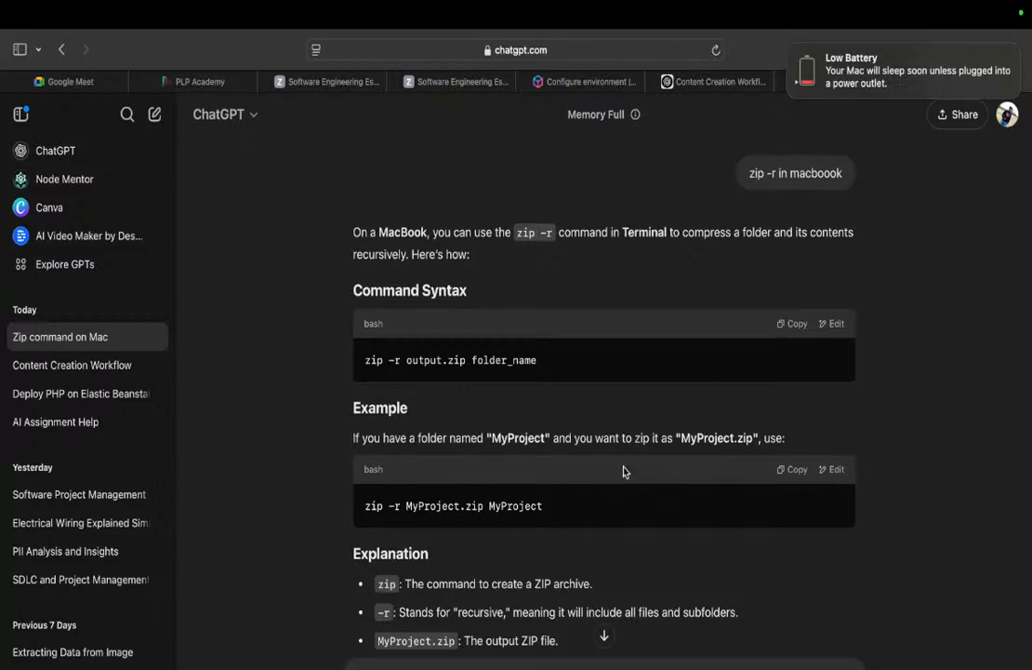
key("super+Tab")
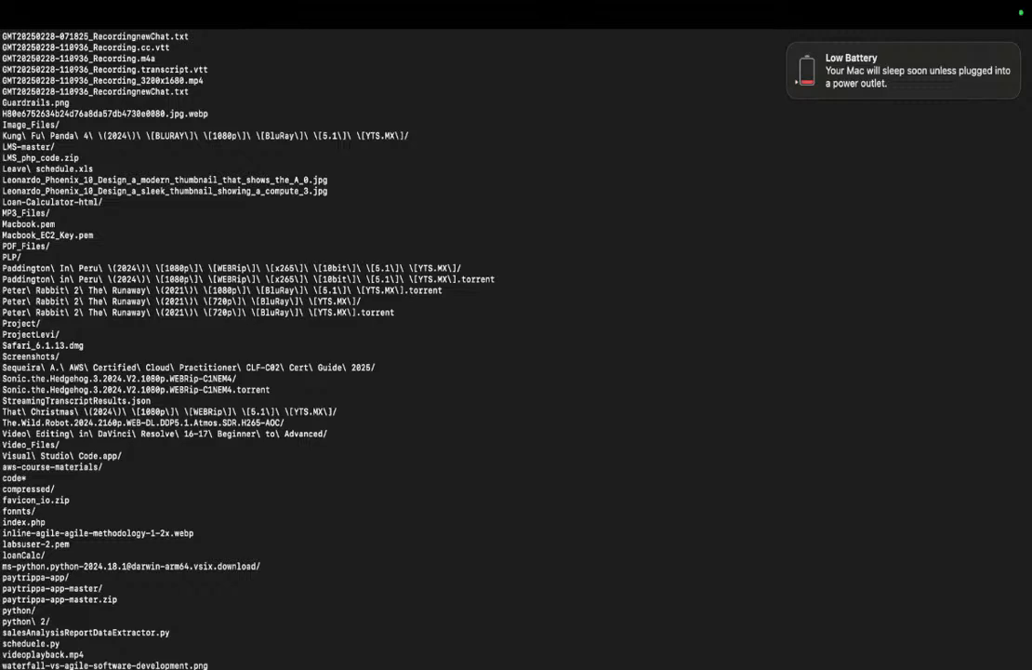
Run zip -r index.php mynew.php, then return to the Configure environment tab in Safari.
key("Return")
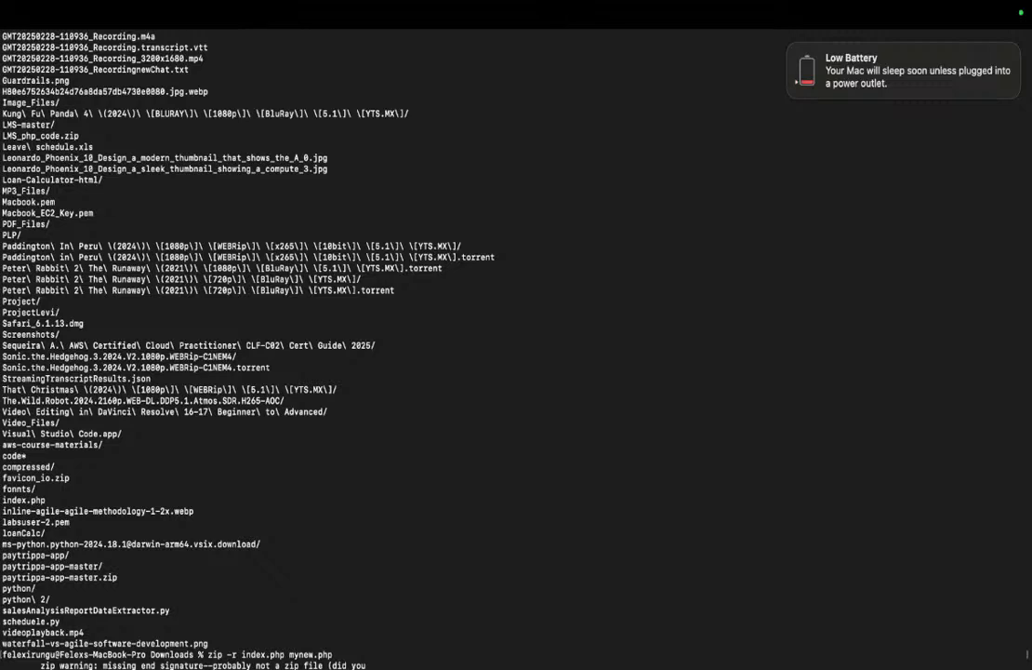
key("super+Tab")
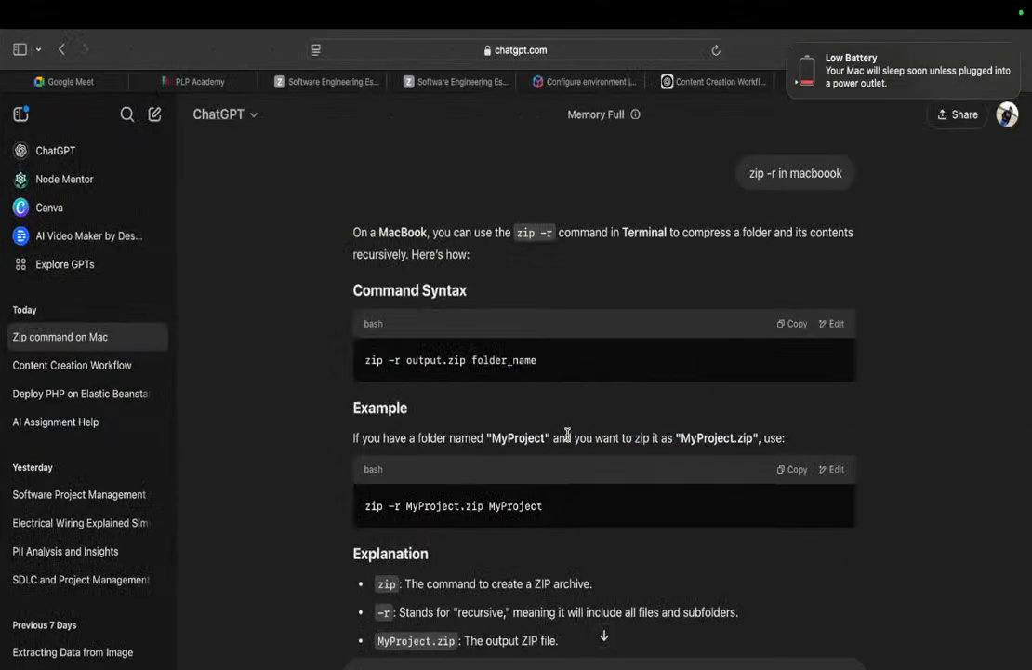
key("super+Tab")
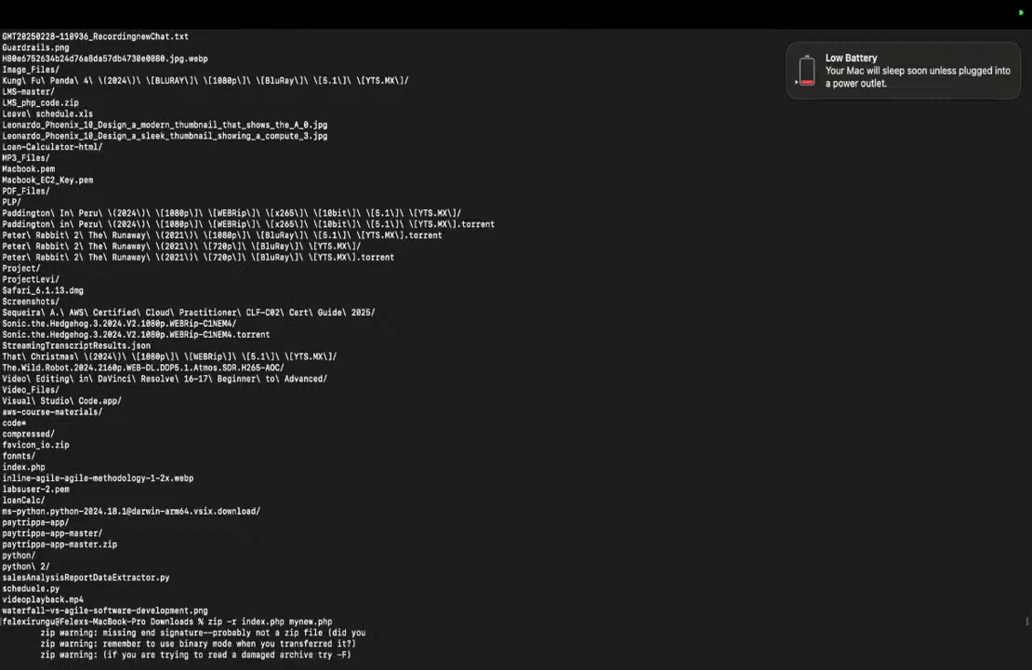
key("super+Tab")
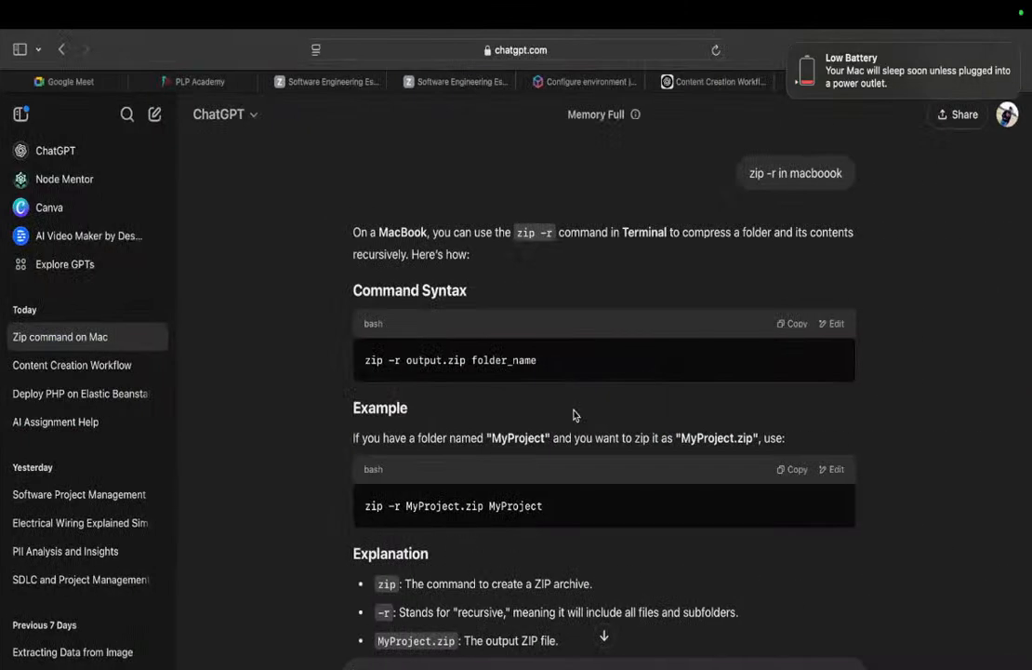
left_click(548, 80)
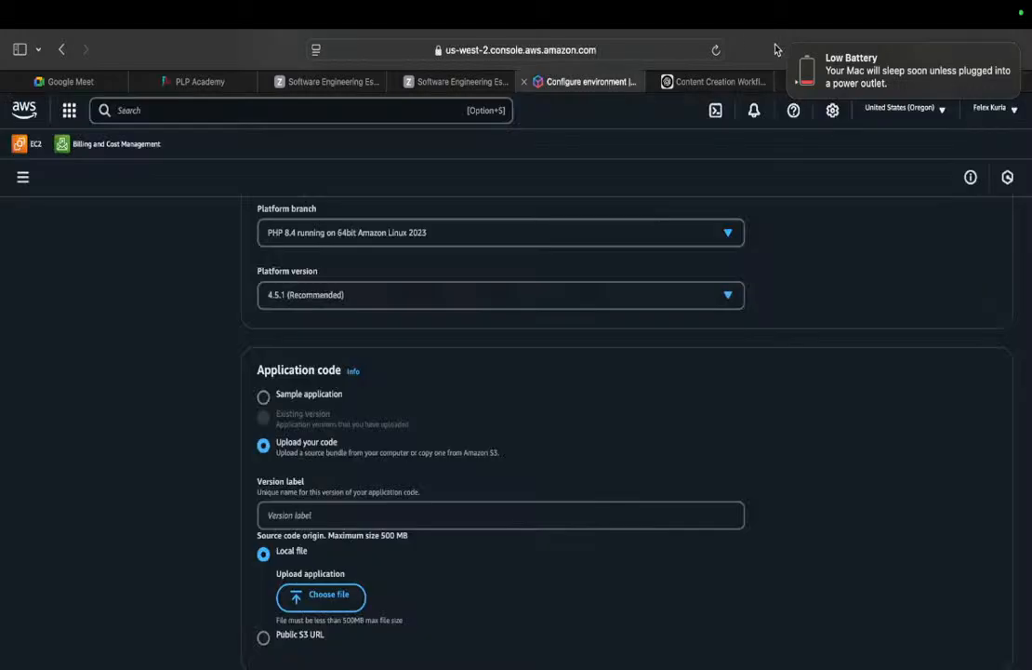
Upload php_file.zip from Downloads as the application code.
left_click(790, 50)
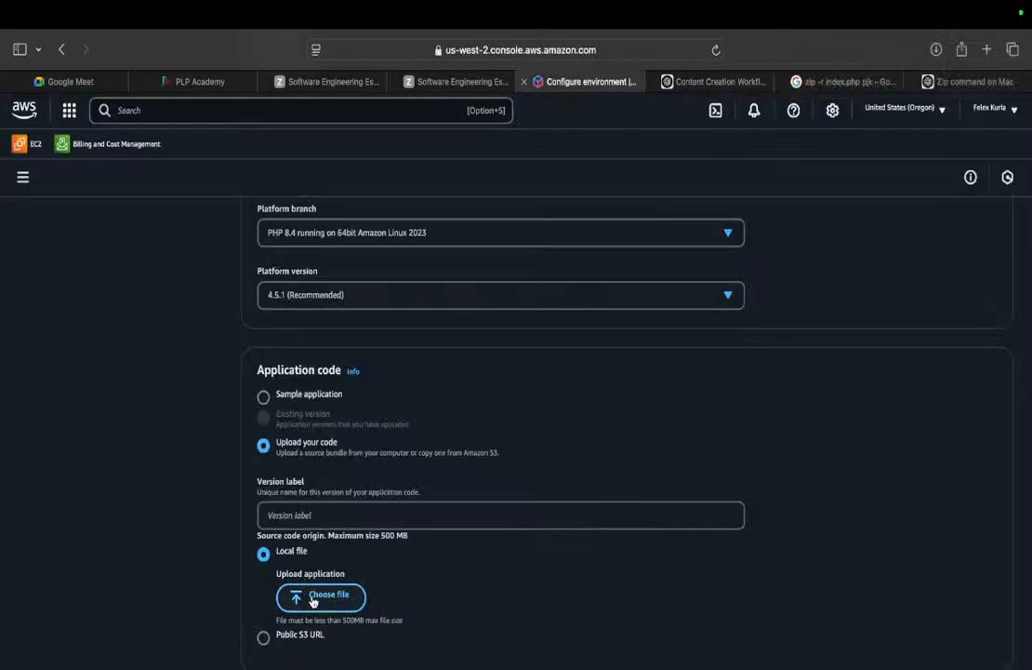
left_click(312, 601)
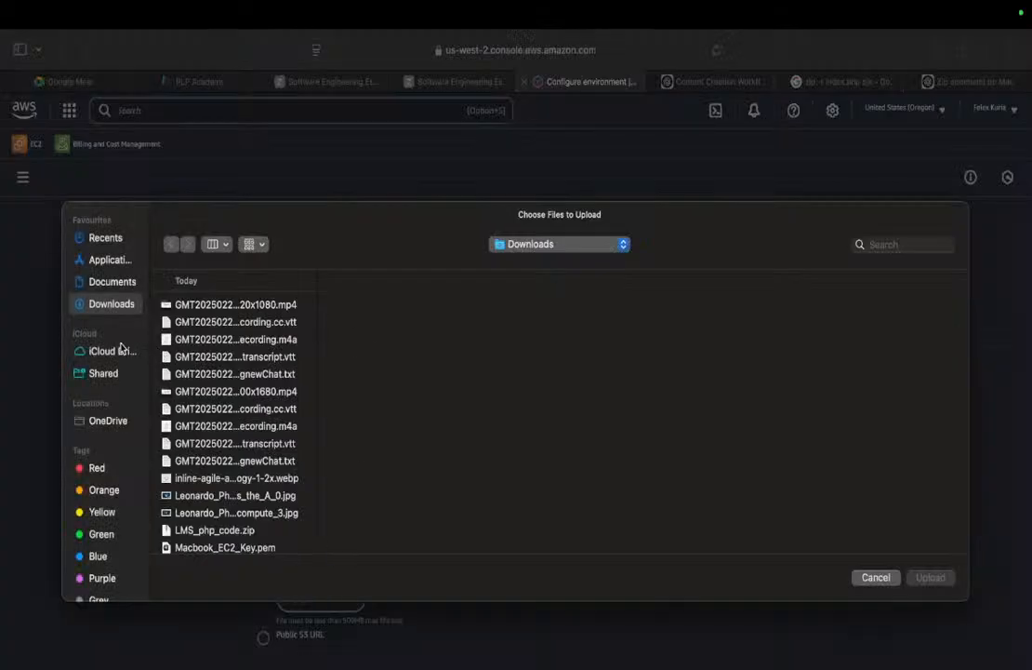
left_click(226, 530)
key("Down")
key("Down")
key("Down")
key("Down")
key("Down")
key("Down")
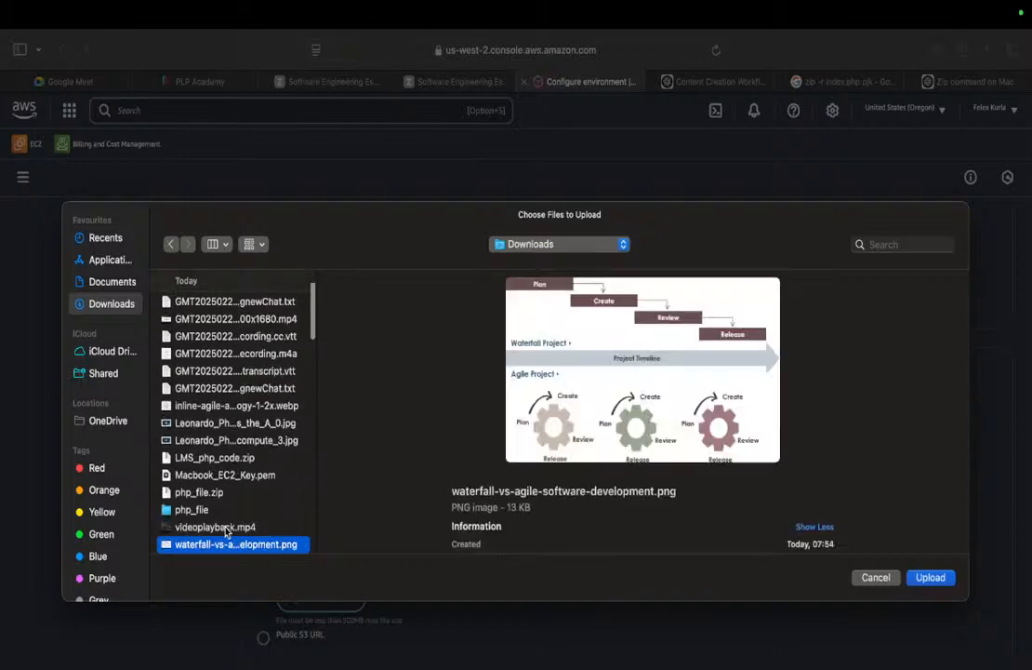
key("Up")
key("Up")
key("Up")
key("Up")
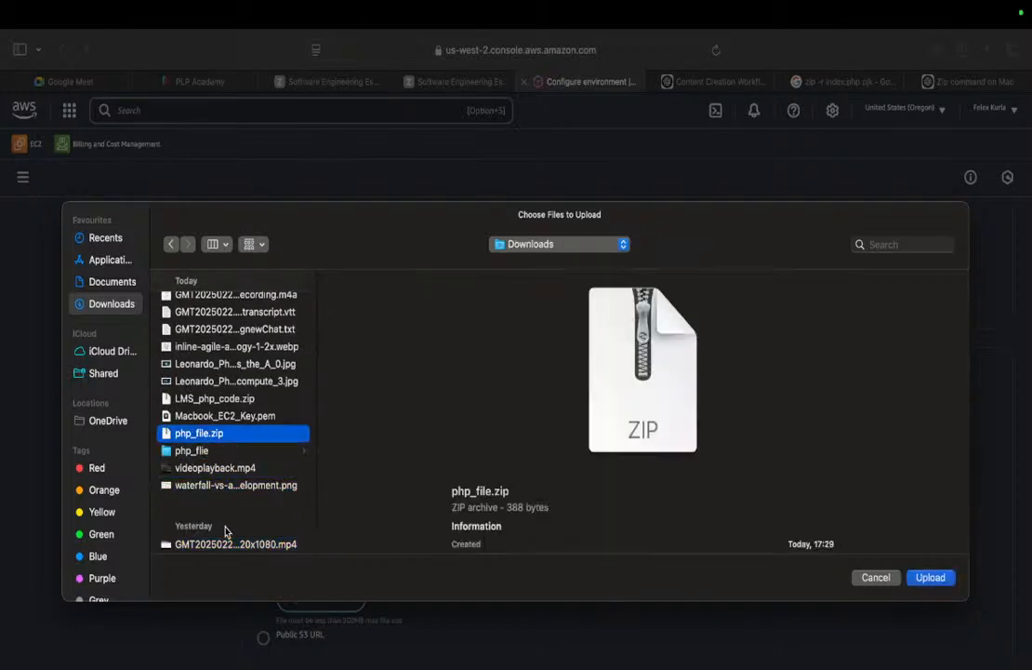
left_click(934, 579)
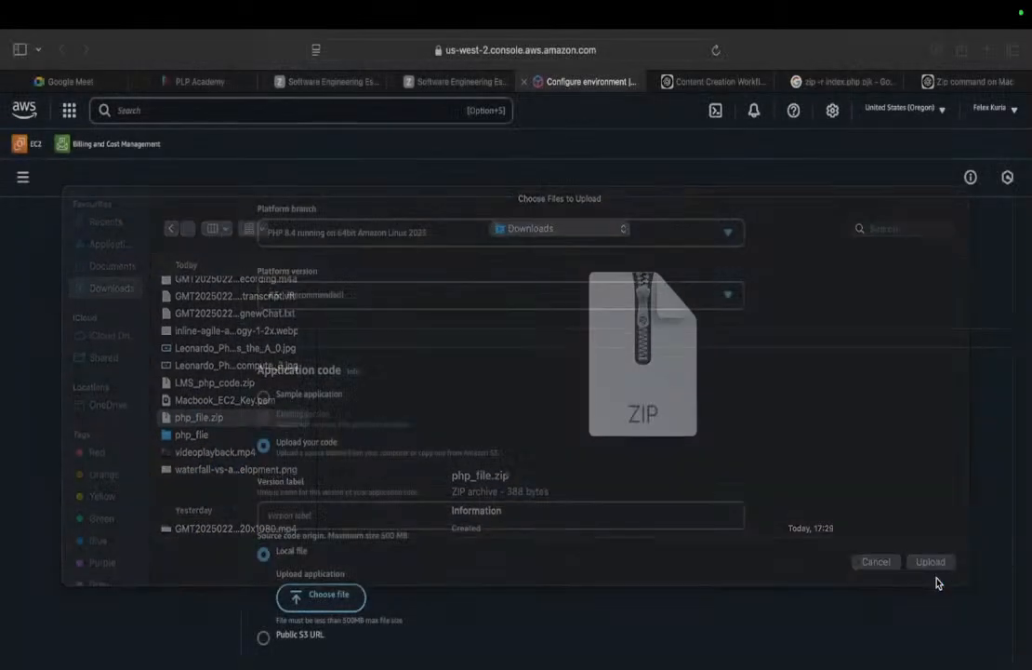
Enter 0.0.1 as the application version label.
scroll(781, 593, "down", 5)
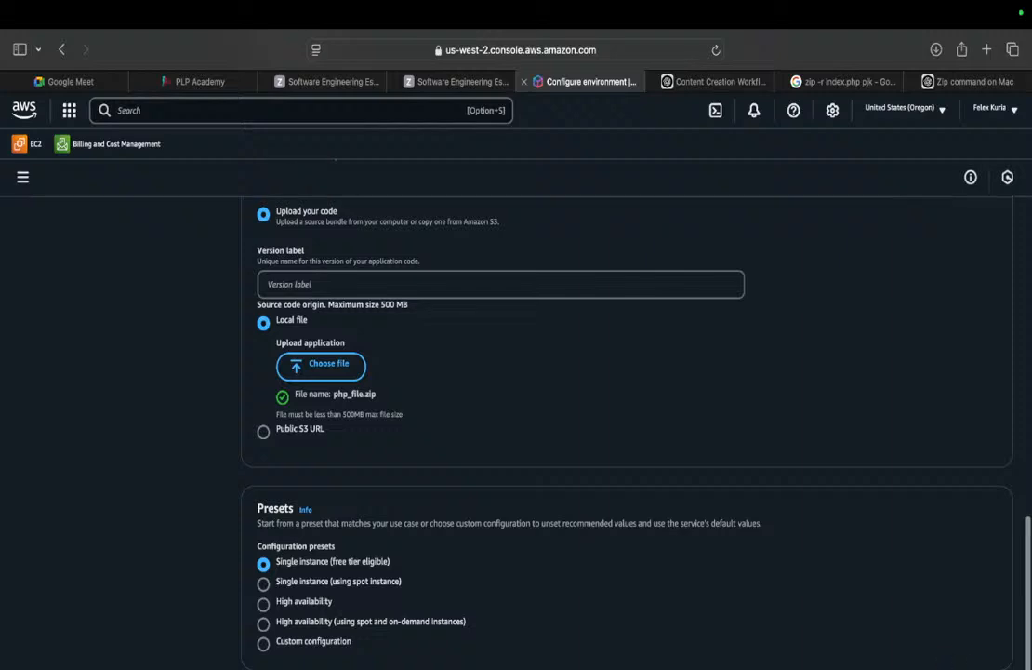
left_click(921, 668)
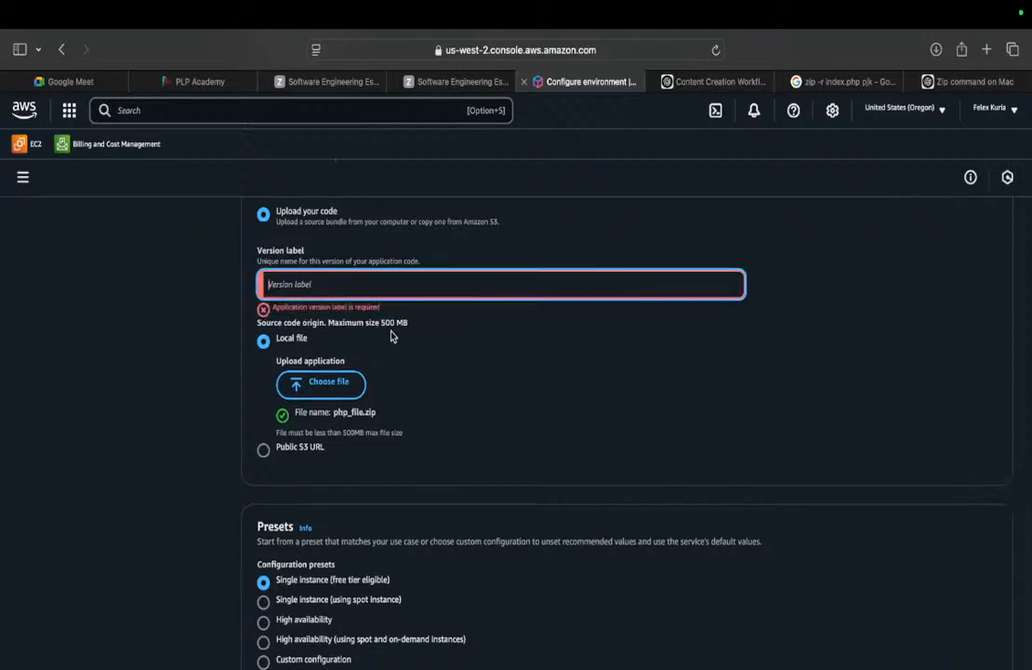
type("0.0.0")
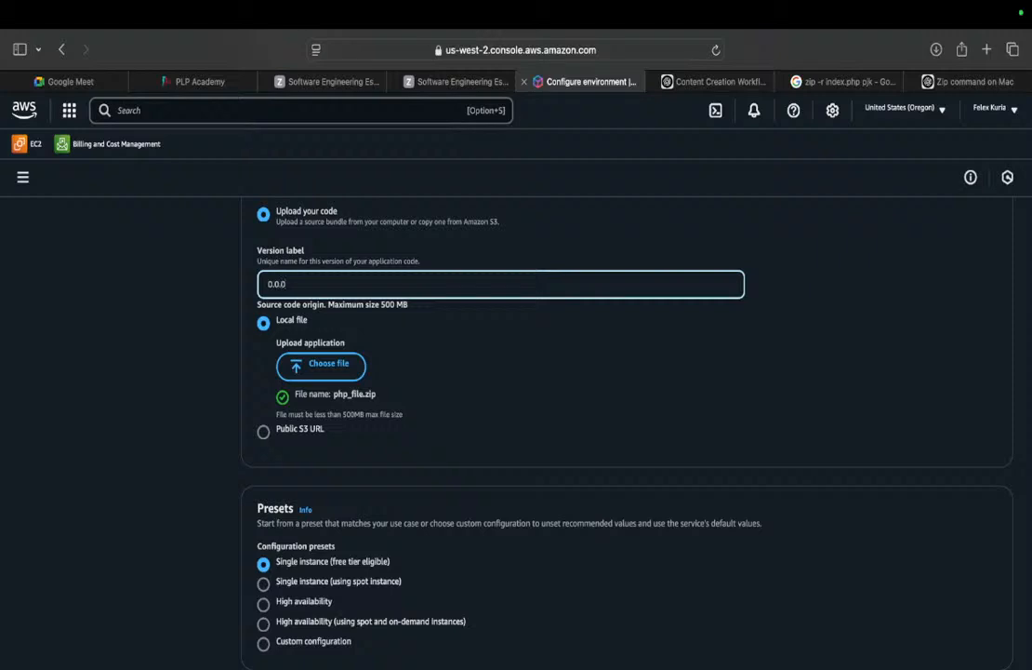
key("BackSpace")
type("1")
key("Tab")
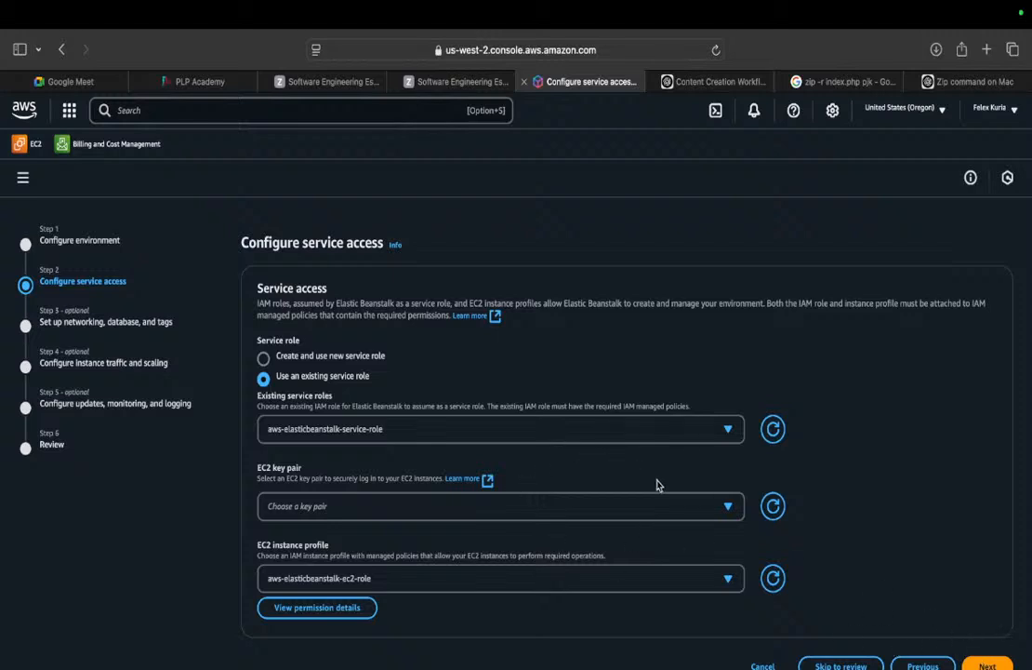
On the networking step, choose VPC vpc-049e83cab137c910a for the environment.
left_click(987, 664)
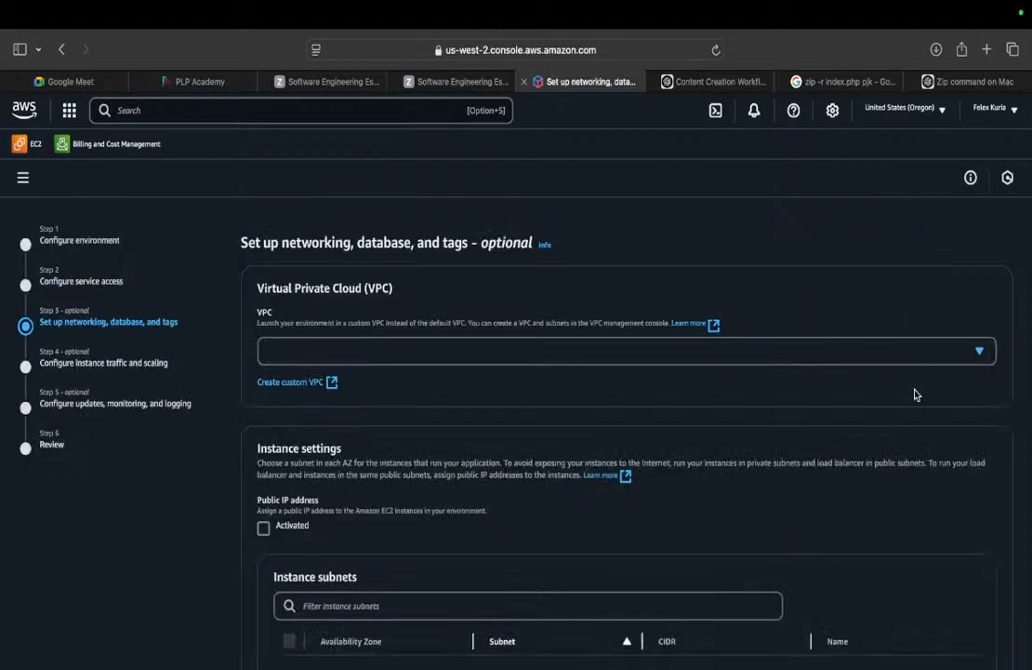
left_click(929, 361)
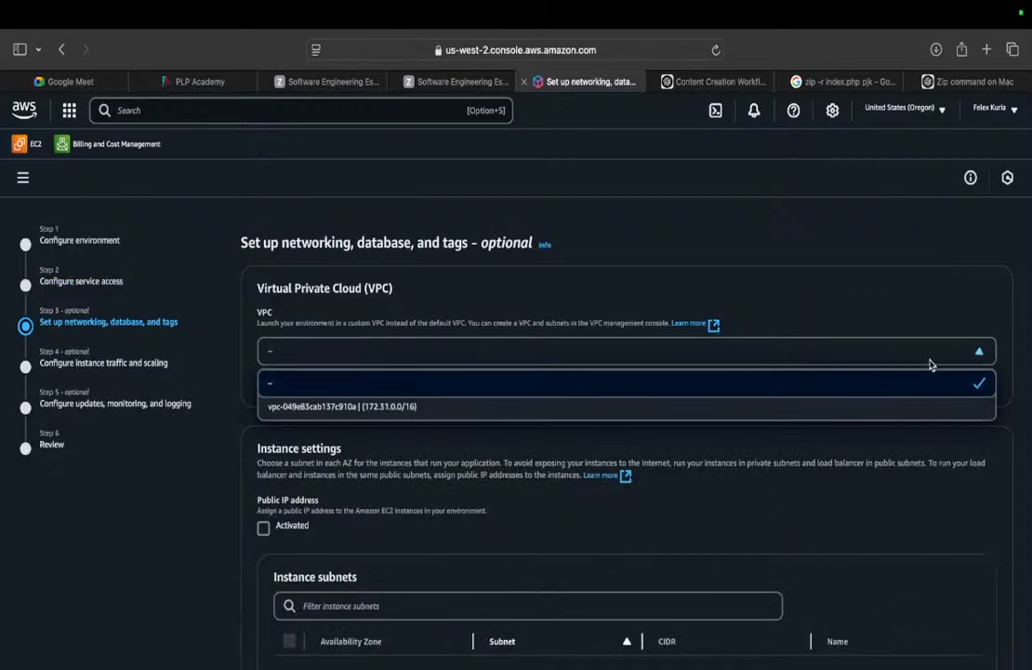
left_click(600, 412)
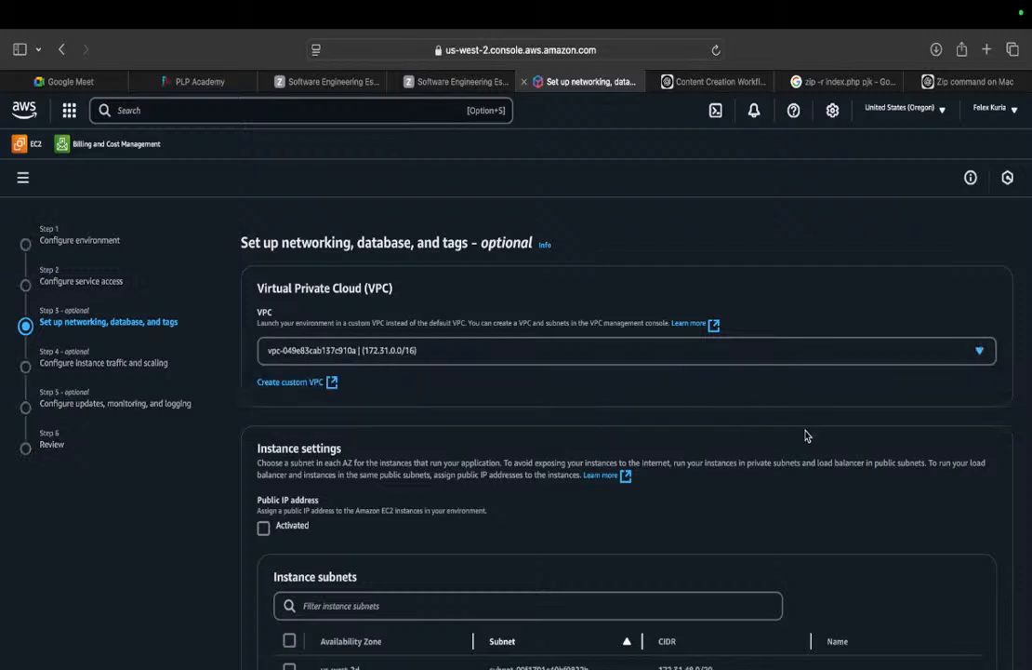
Select instance subnets us-west-2d and us-west-2a, leaving the database disabled.
scroll(856, 450, "down", 5)
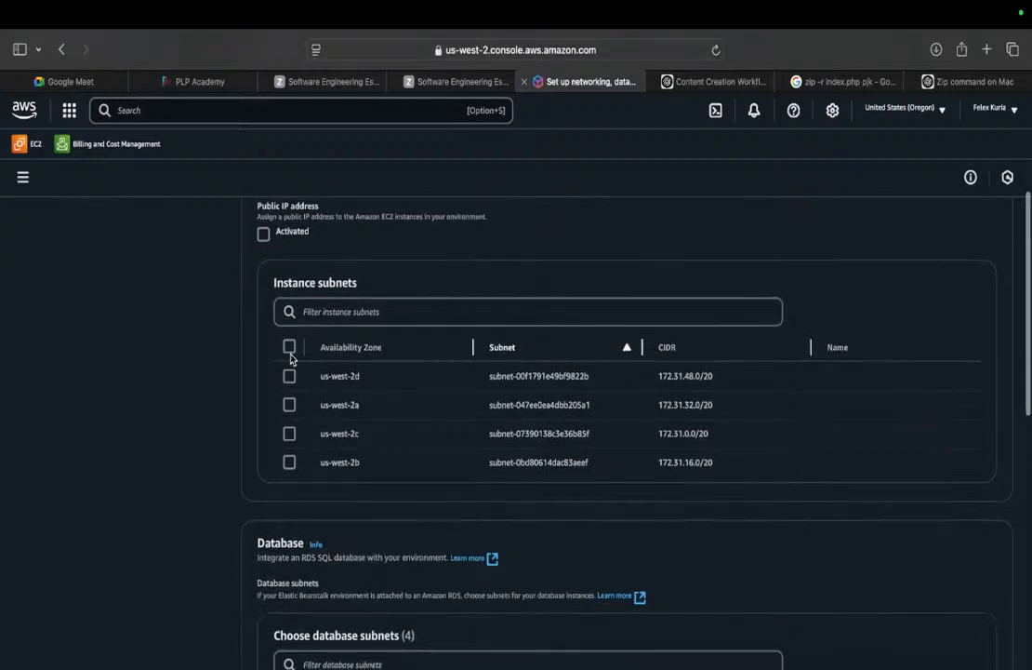
left_click(289, 377)
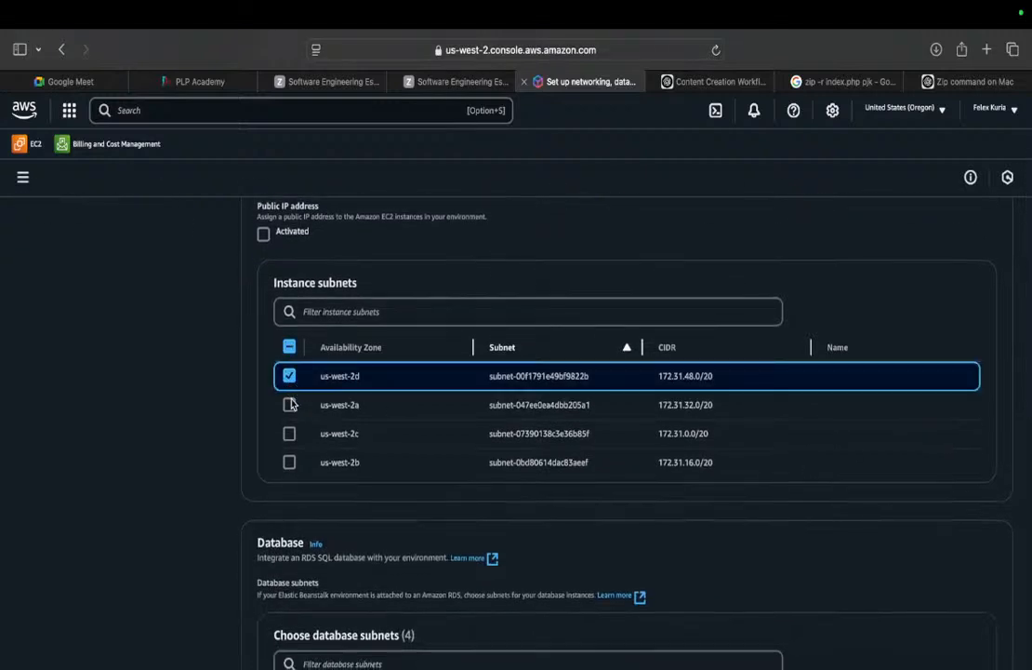
left_click(289, 404)
key("Down")
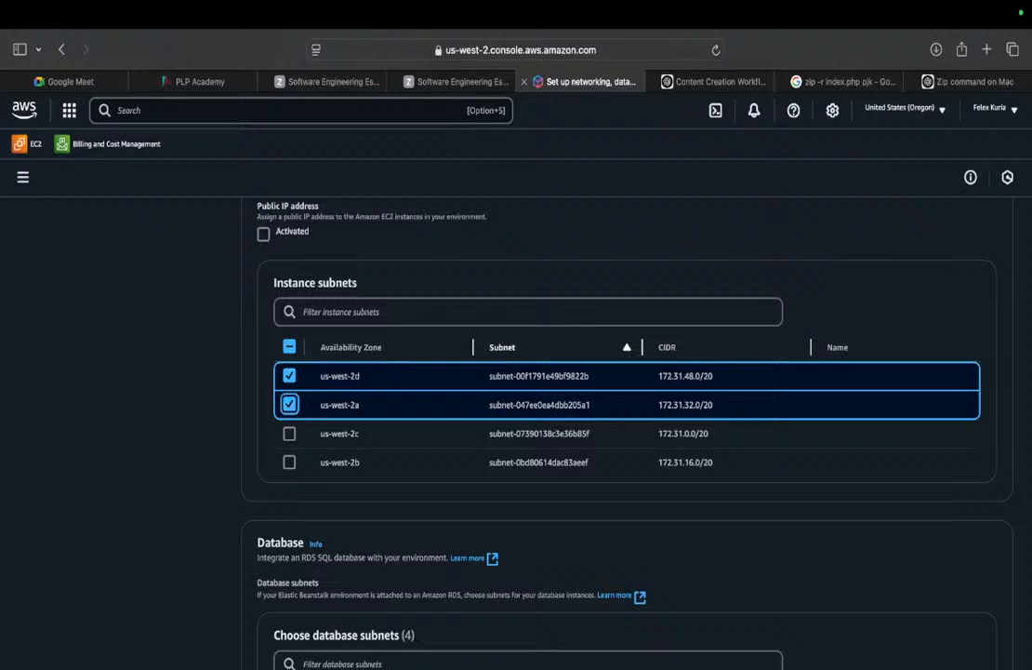
left_click(952, 519)
scroll(952, 524, "down", 5)
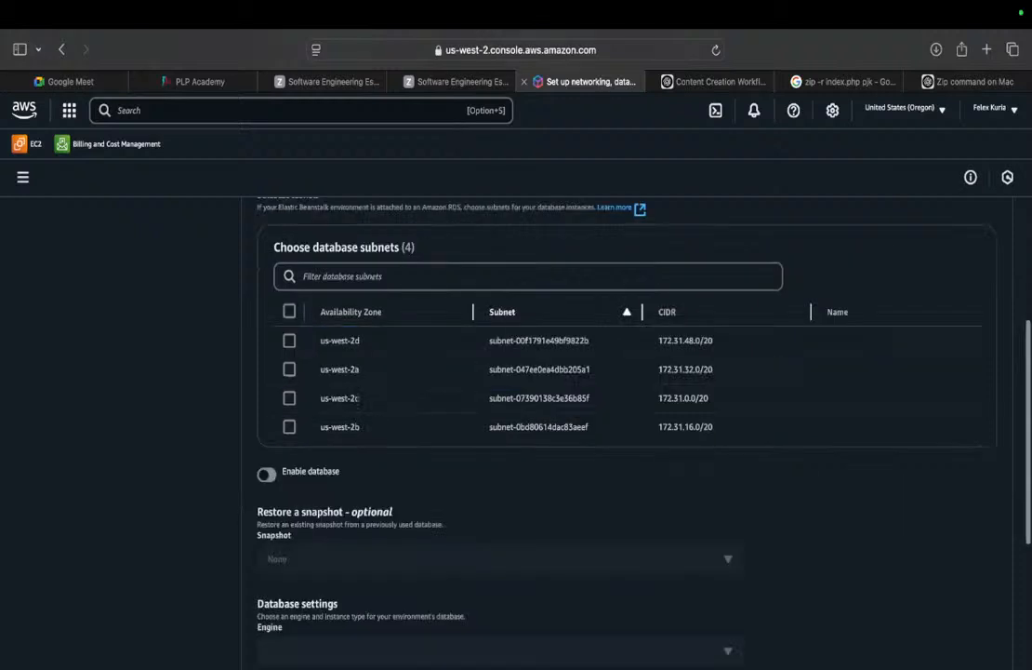
scroll(952, 524, "down", 10)
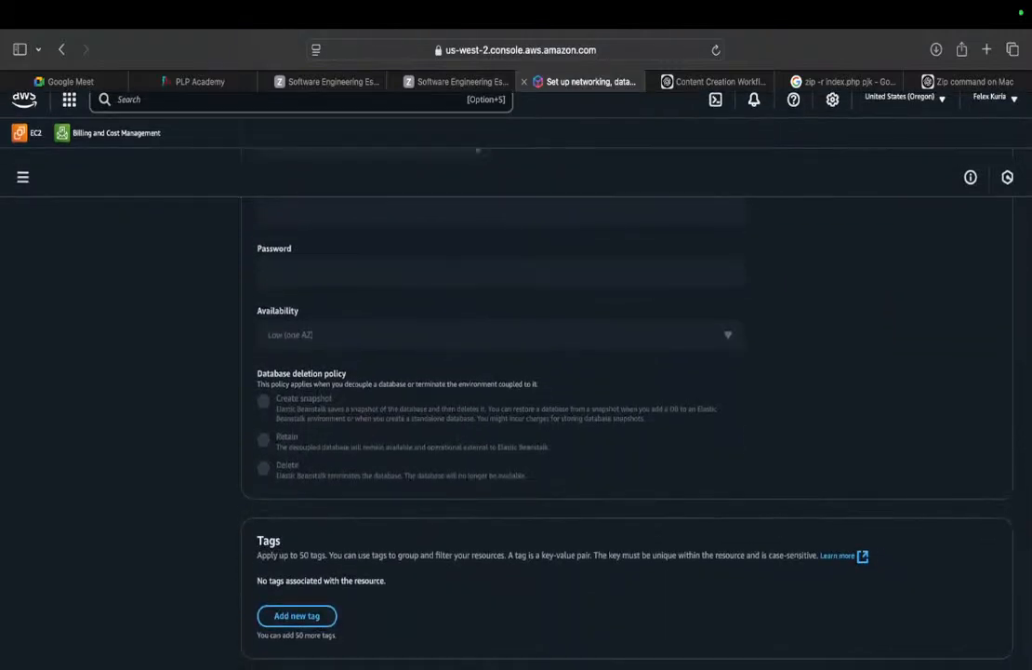
scroll(628, 432, "up", 1)
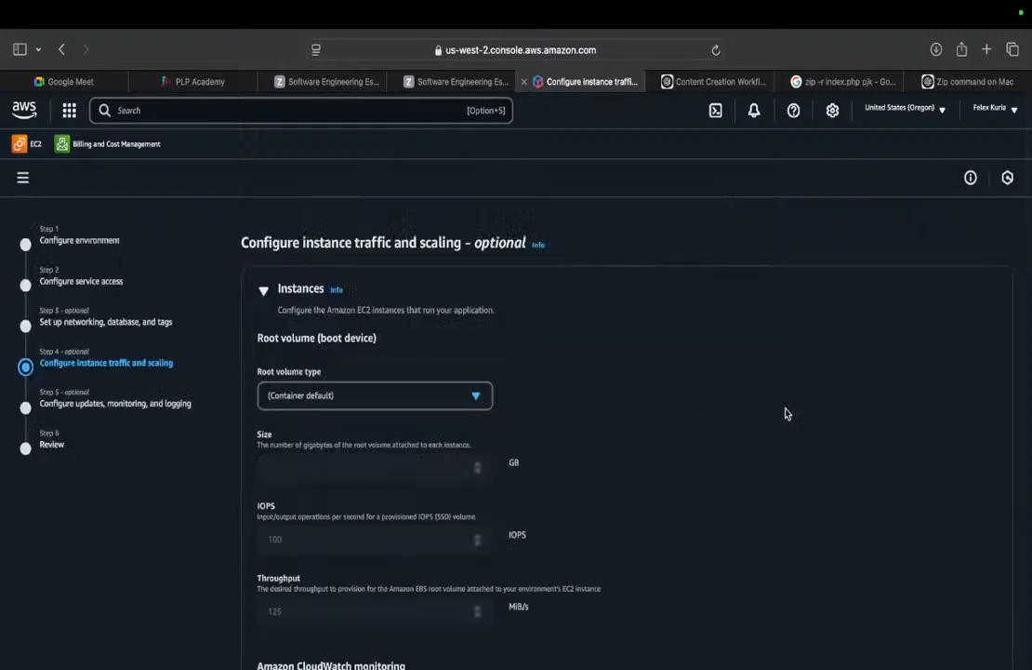
Scroll through the instance traffic and scaling settings, keeping every default.
scroll(785, 413, "down", 10)
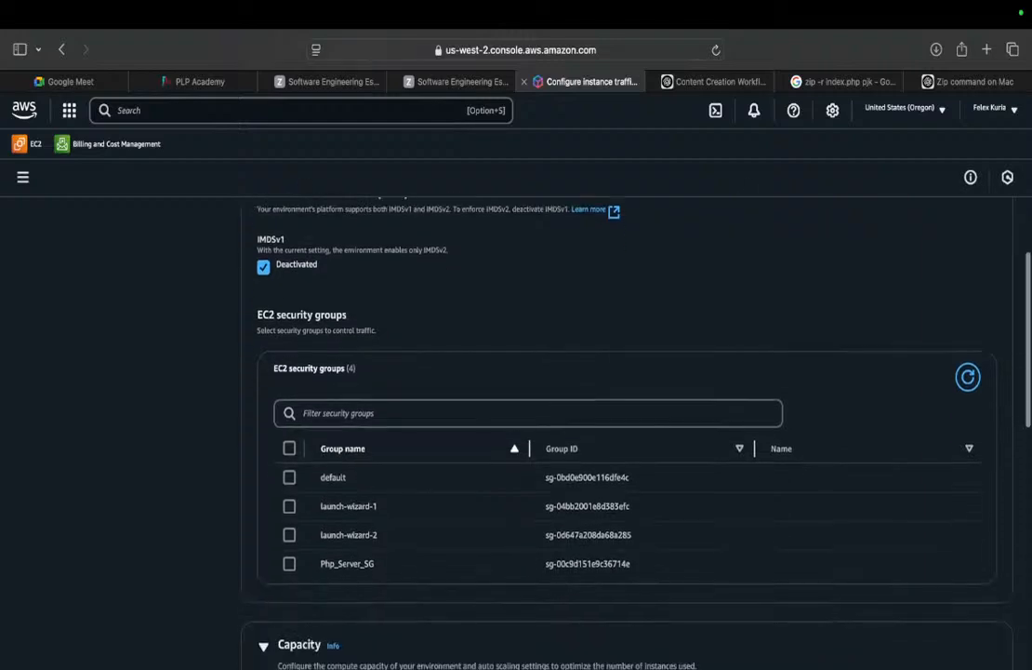
scroll(625, 413, "down", 5)
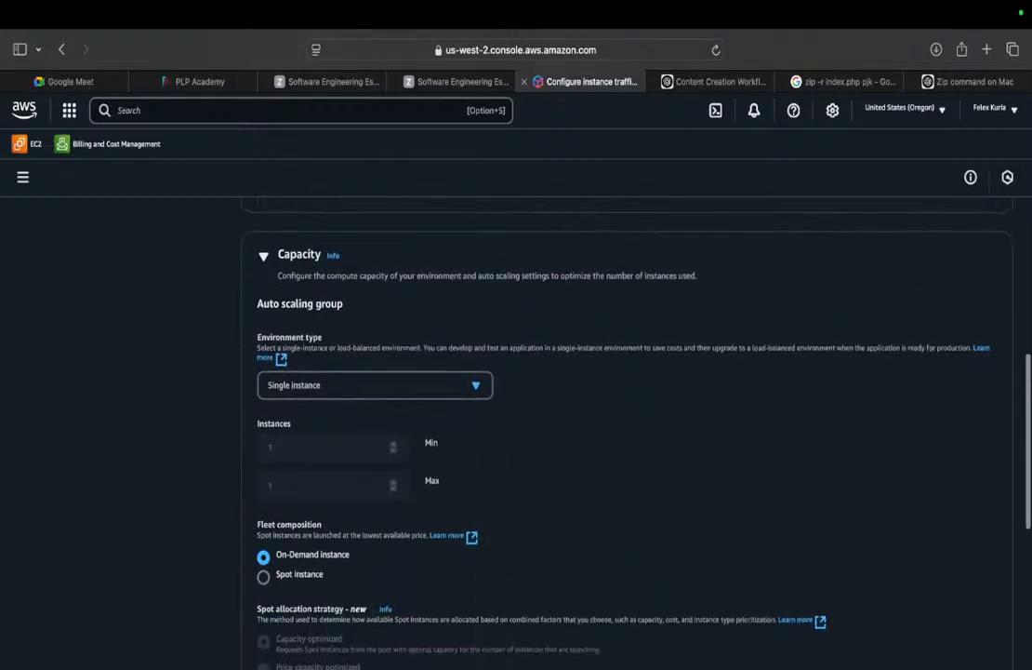
scroll(625, 413, "down", 11)
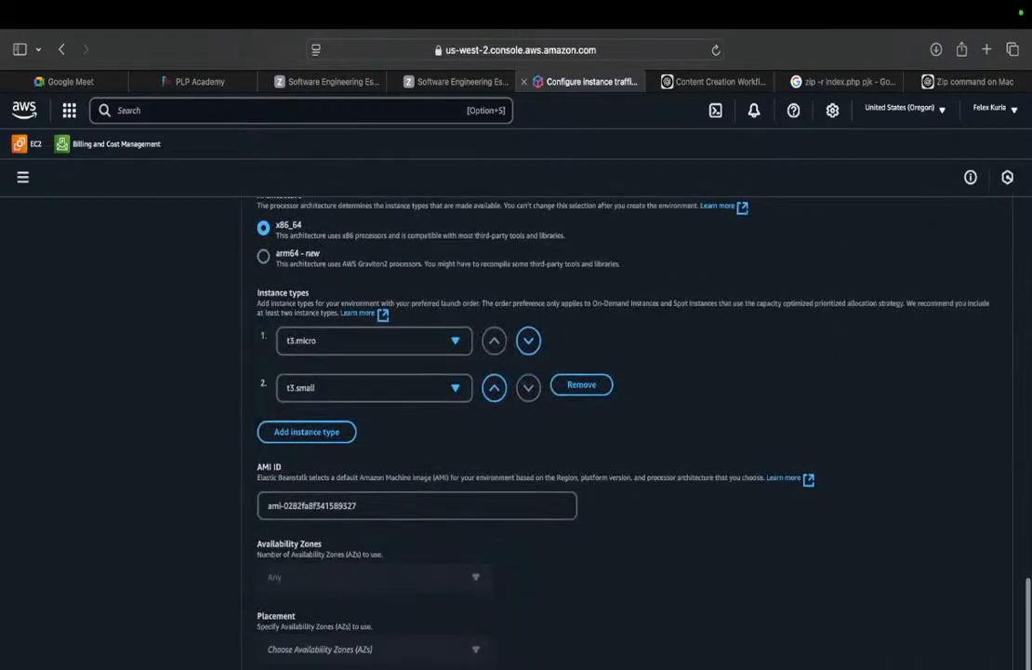
scroll(625, 413, "down", 1)
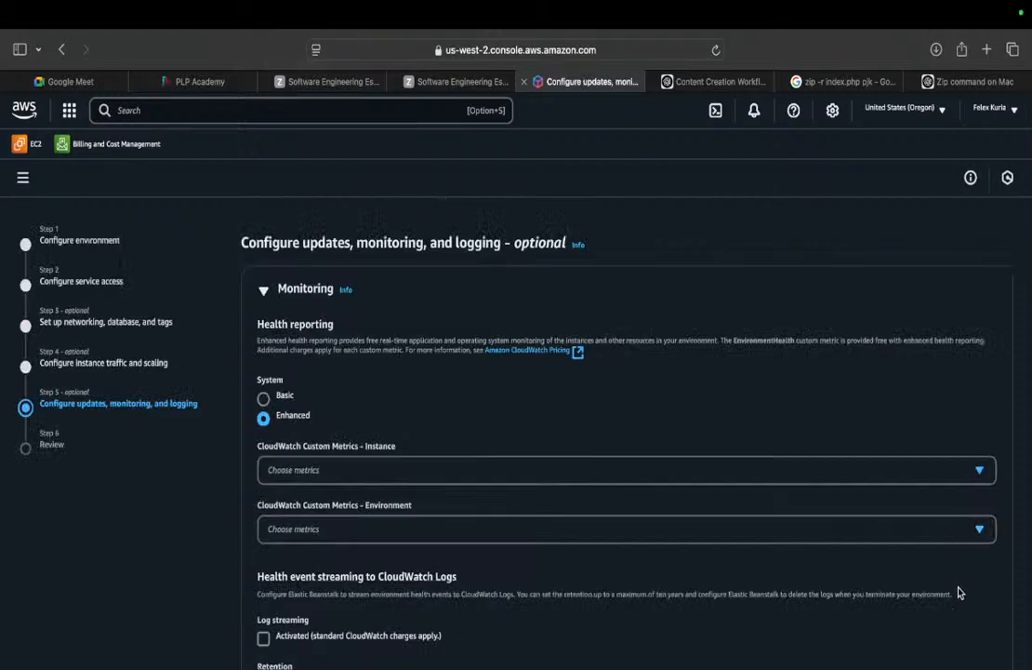
Scroll through the updates, monitoring and logging settings, leaving Enhanced health reporting and other defaults.
scroll(959, 588, "down", 5)
scroll(979, 592, "down", 9)
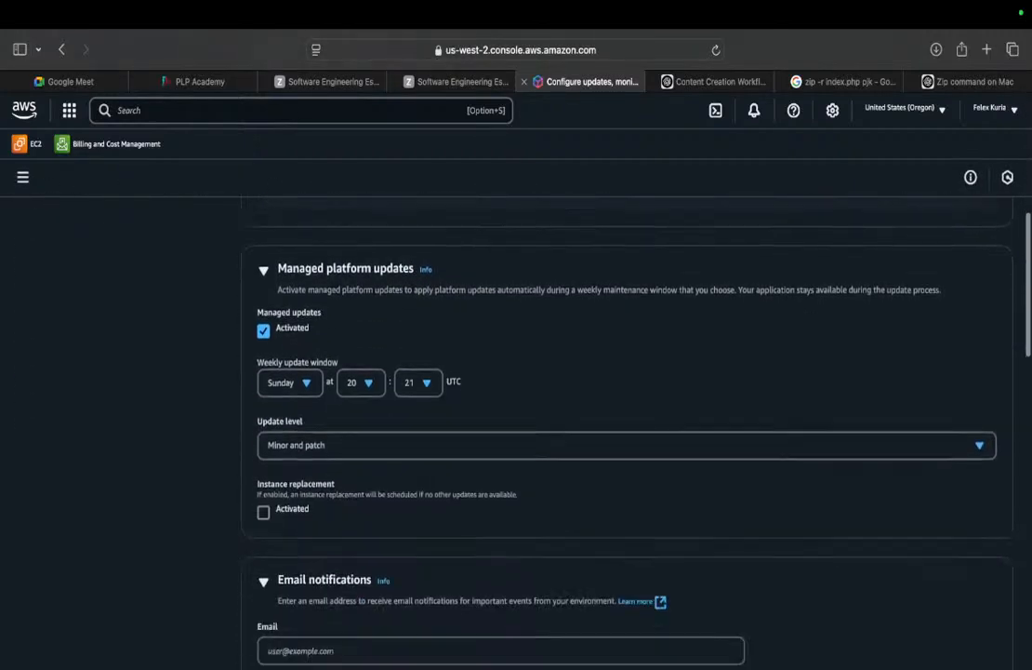
scroll(618, 418, "down", 11)
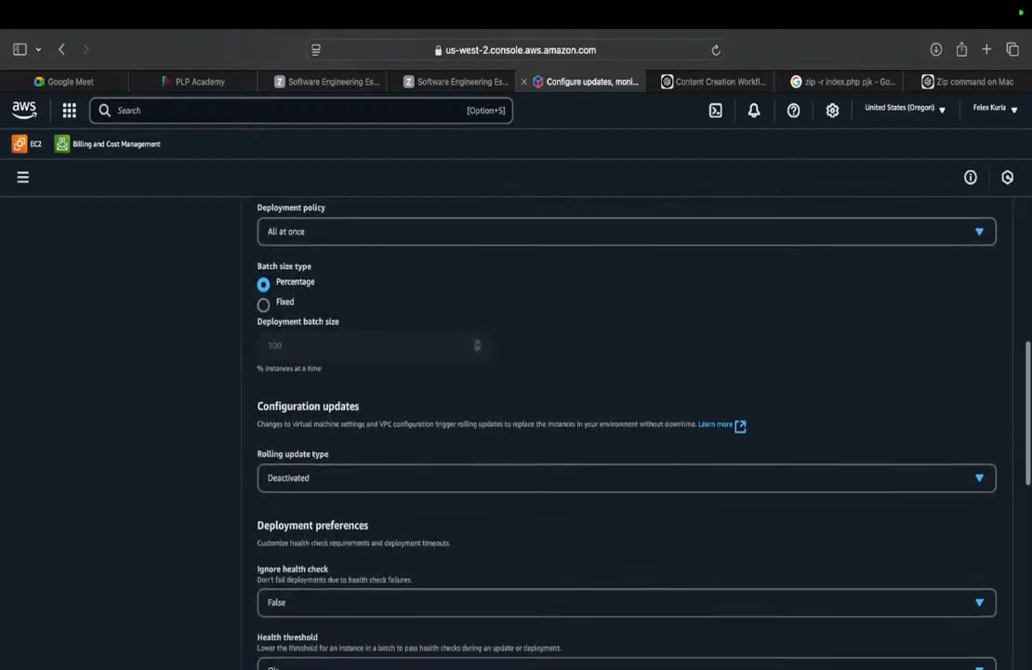
scroll(619, 418, "down", 10)
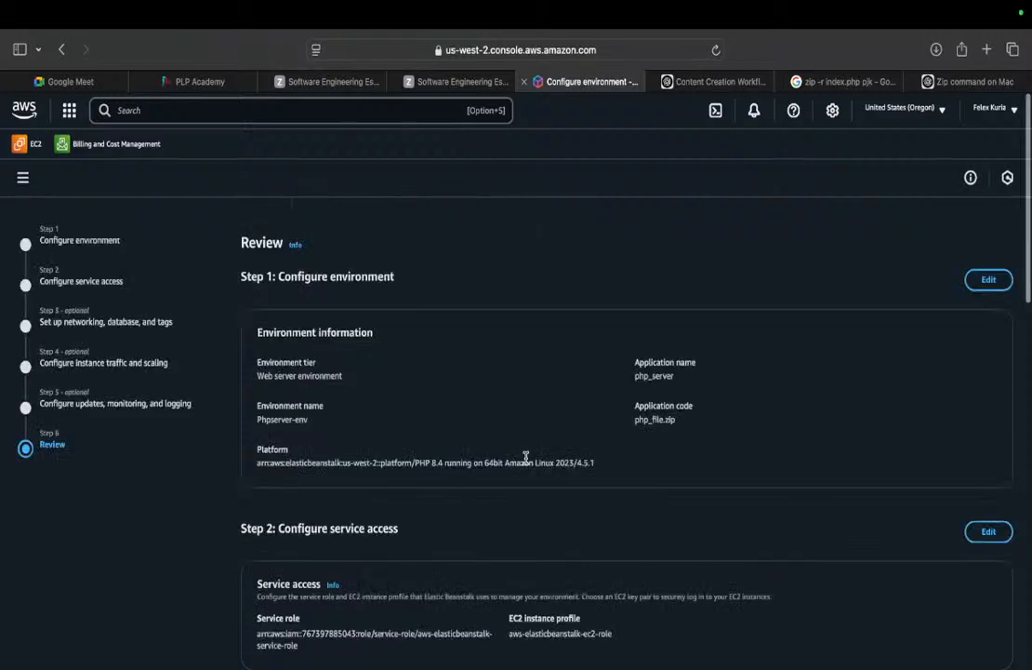
Read the review of php_server and Phpserver-env to the end, then open a new Safari tab.
scroll(797, 639, "down", 10)
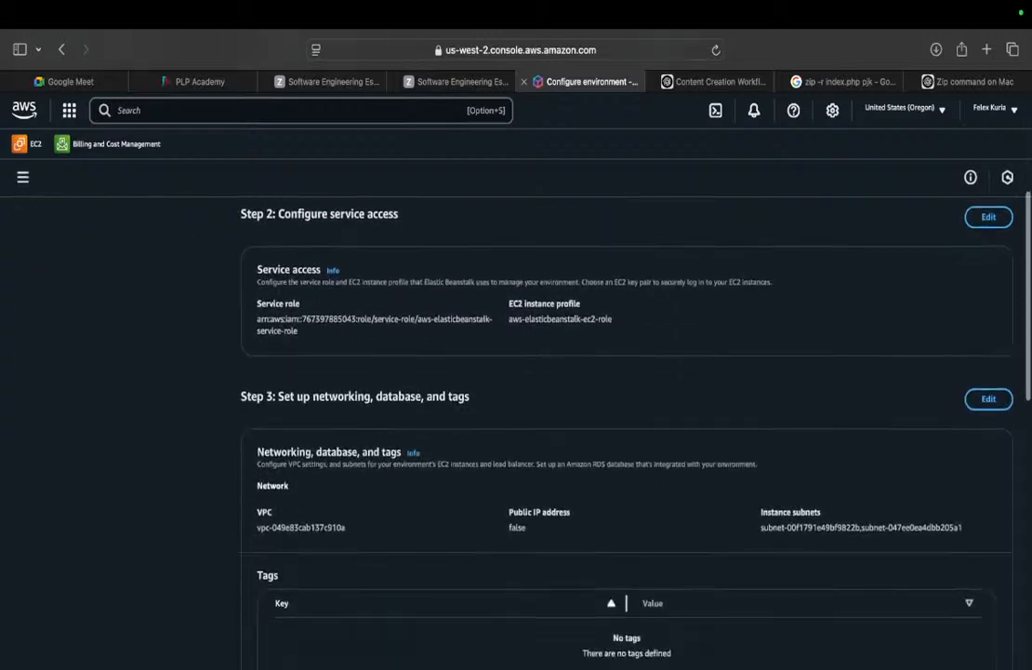
scroll(516, 432, "down", 15)
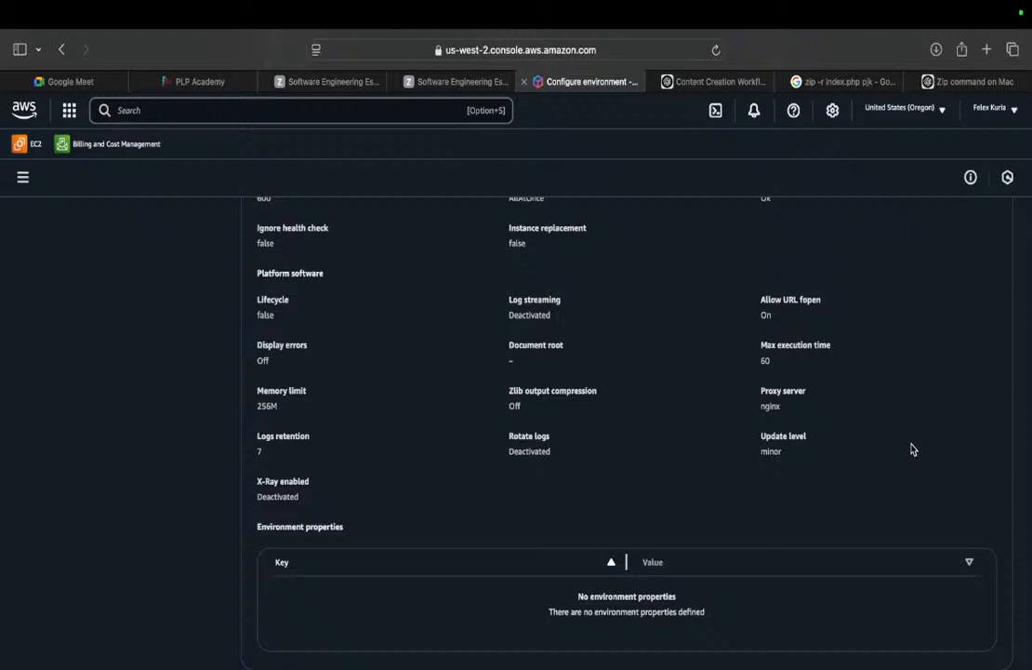
key("super+t")
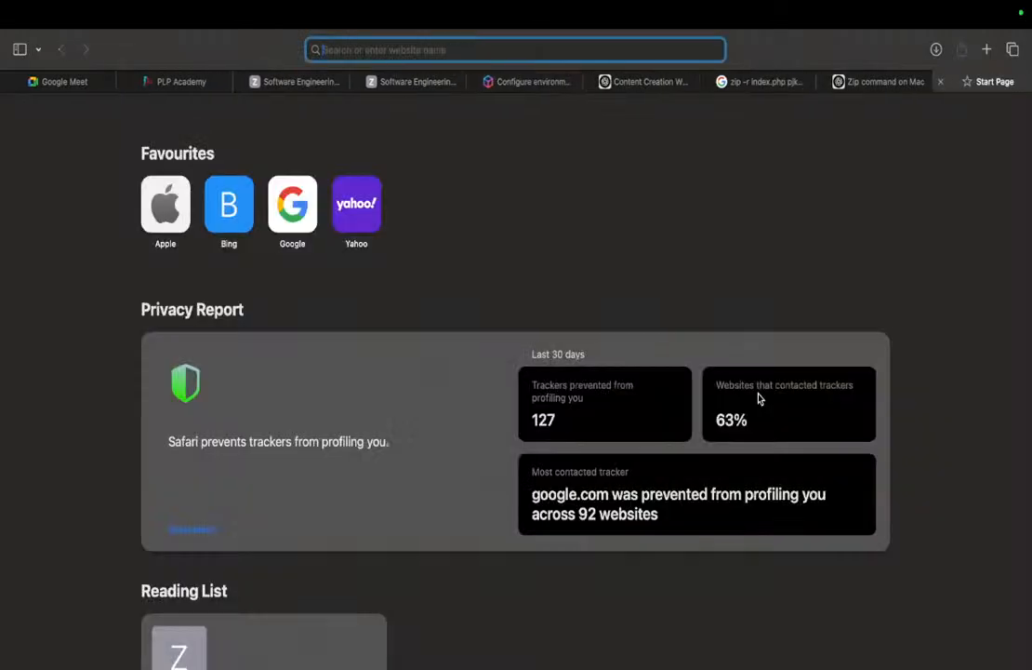
Go to S3's general purpose buckets via 's3' and sort them by creation date.
type("s3")
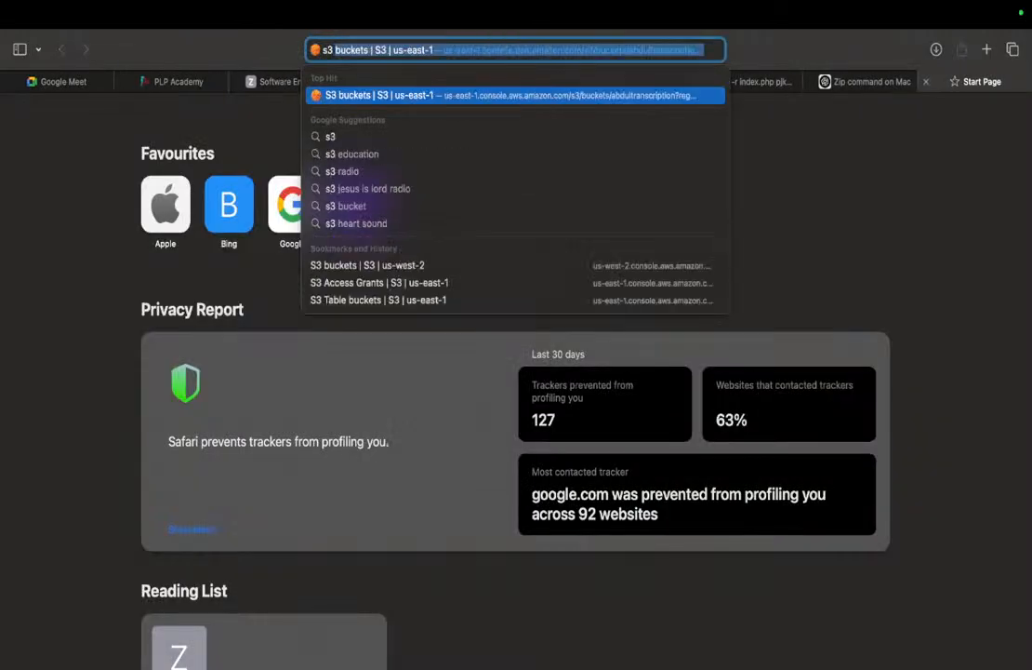
key("Return")
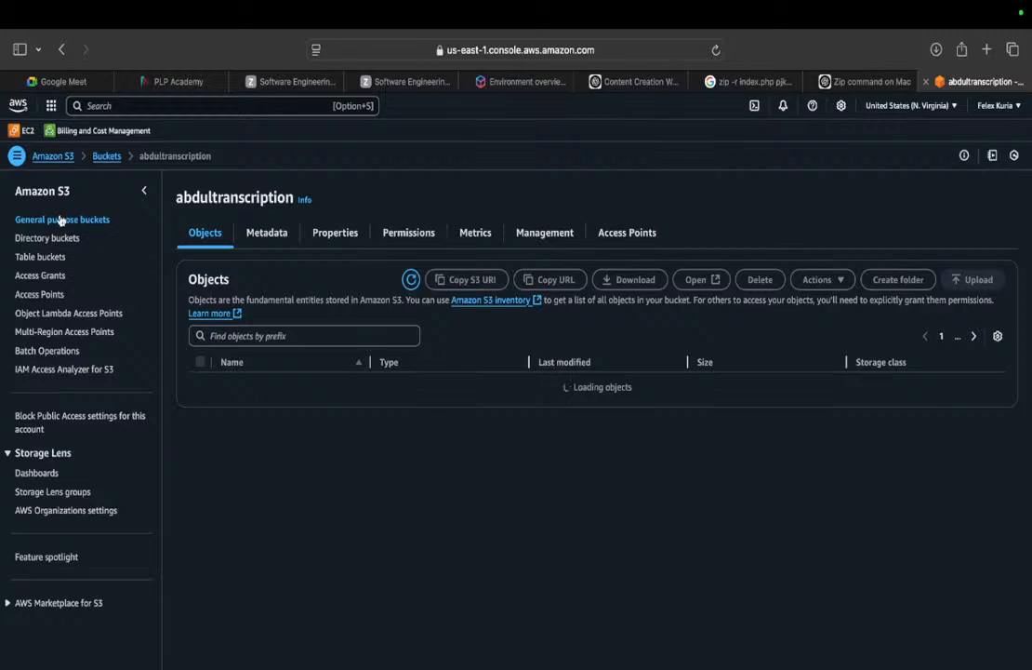
left_click(61, 221)
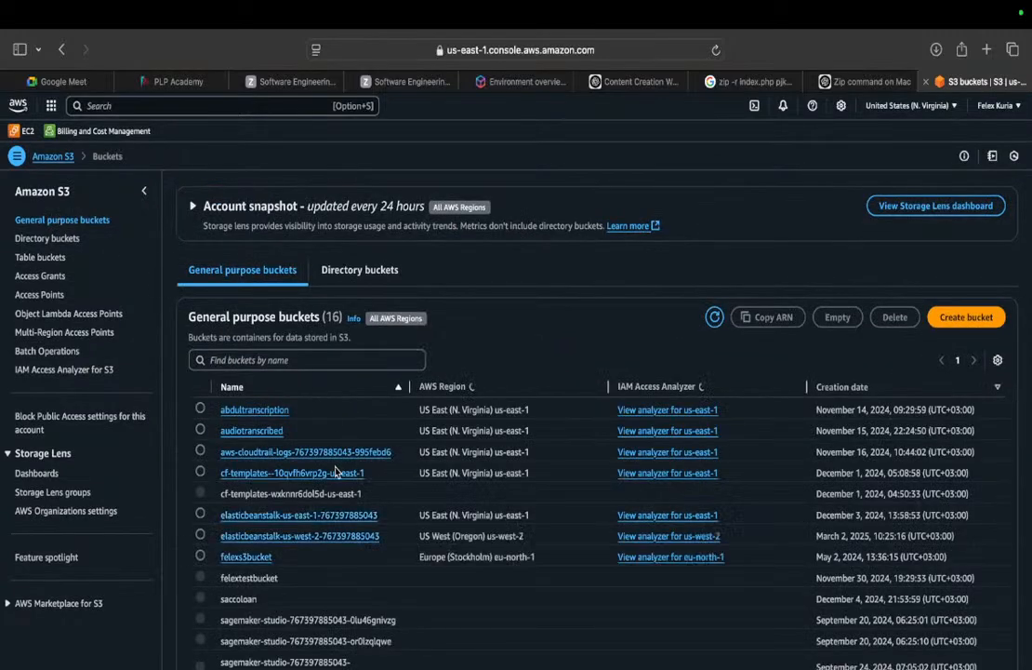
left_click(874, 387)
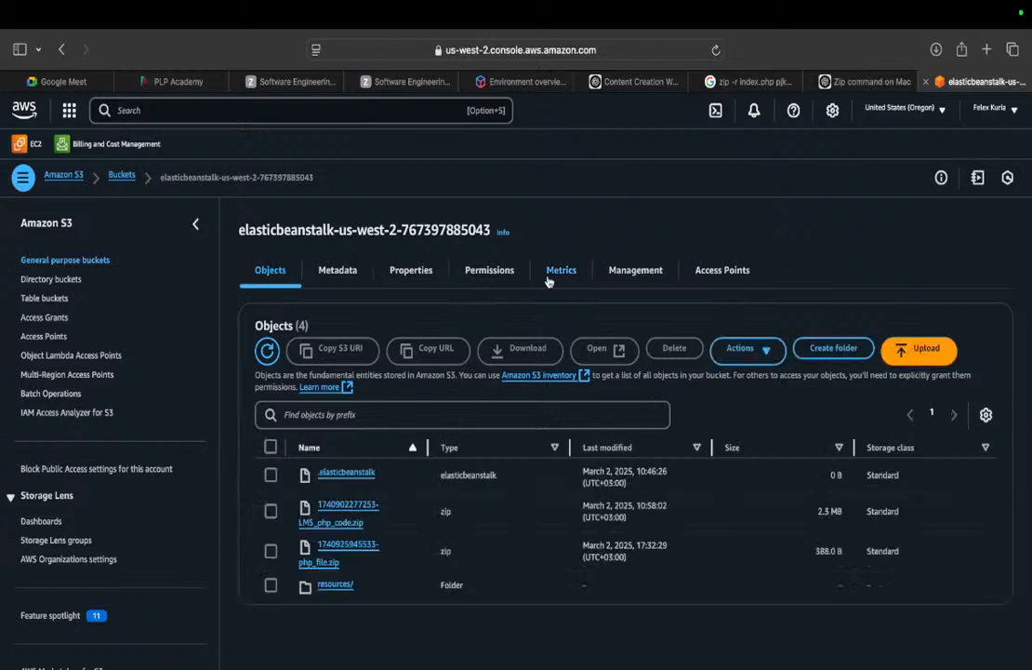
Refresh the Phpserver-env overview several times to follow its launch, then go to EC2.
left_click(480, 84)
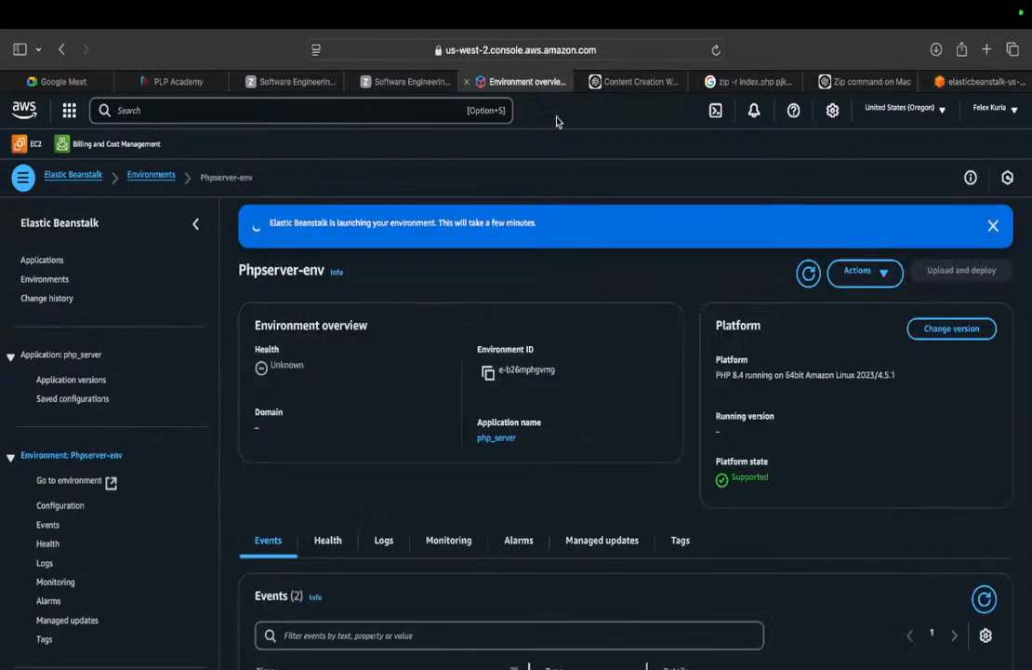
left_click(808, 270)
left_click(809, 272)
left_click(807, 273)
left_click(807, 273)
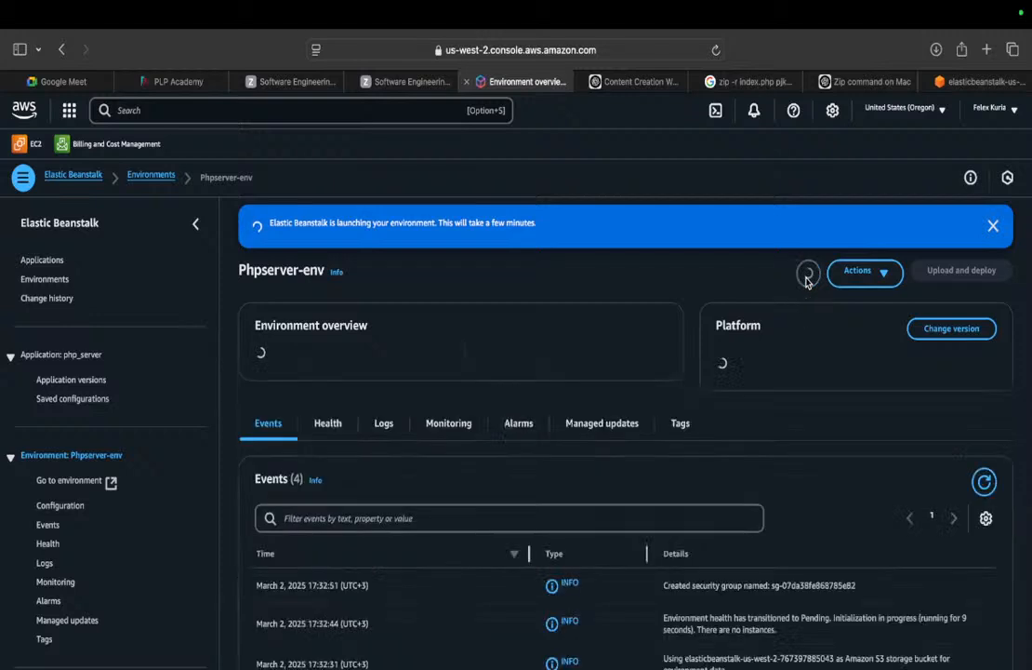
left_click(28, 145)
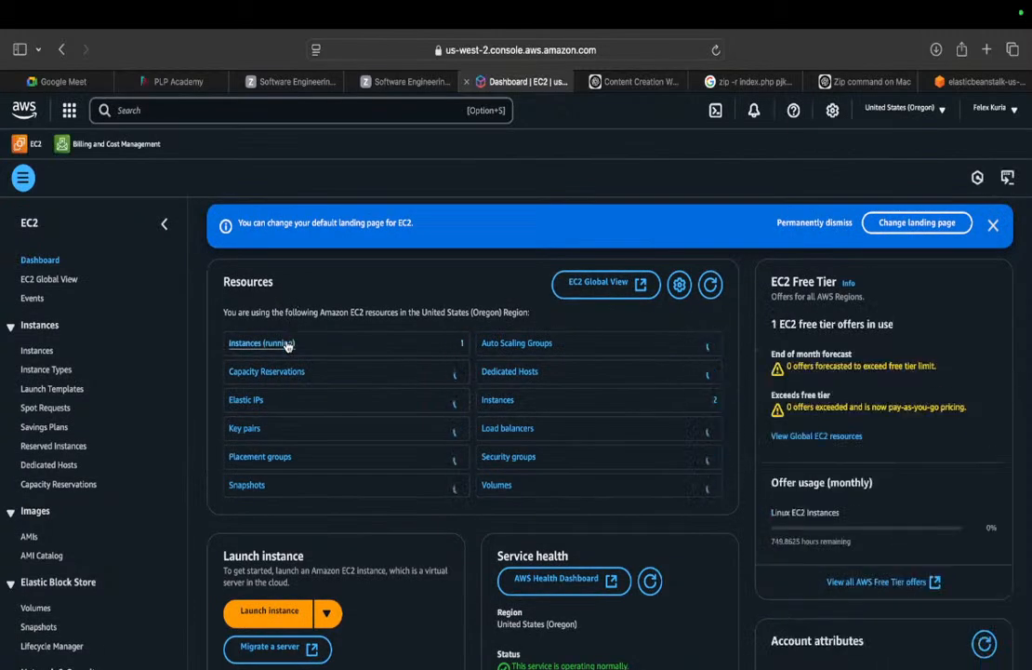
List running instances and refresh until Phpserver-env shows t3.micro, Running, status checks initializing.
left_click(287, 344)
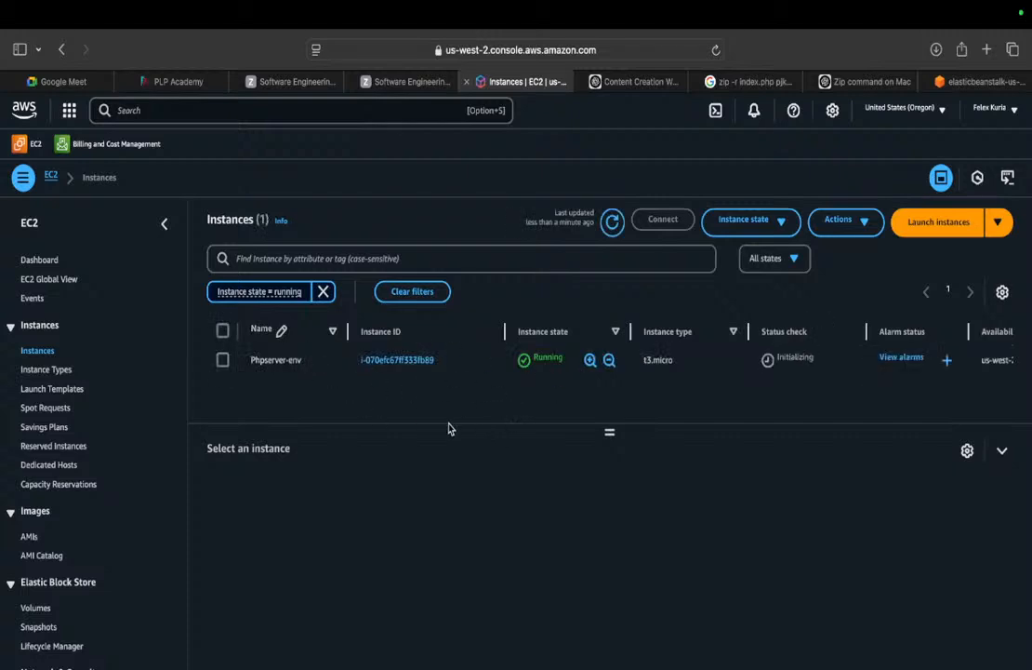
left_click(611, 221)
left_click(612, 222)
left_click(612, 222)
mouse_move(628, 20)
left_click(612, 221)
left_click(614, 223)
left_click(612, 223)
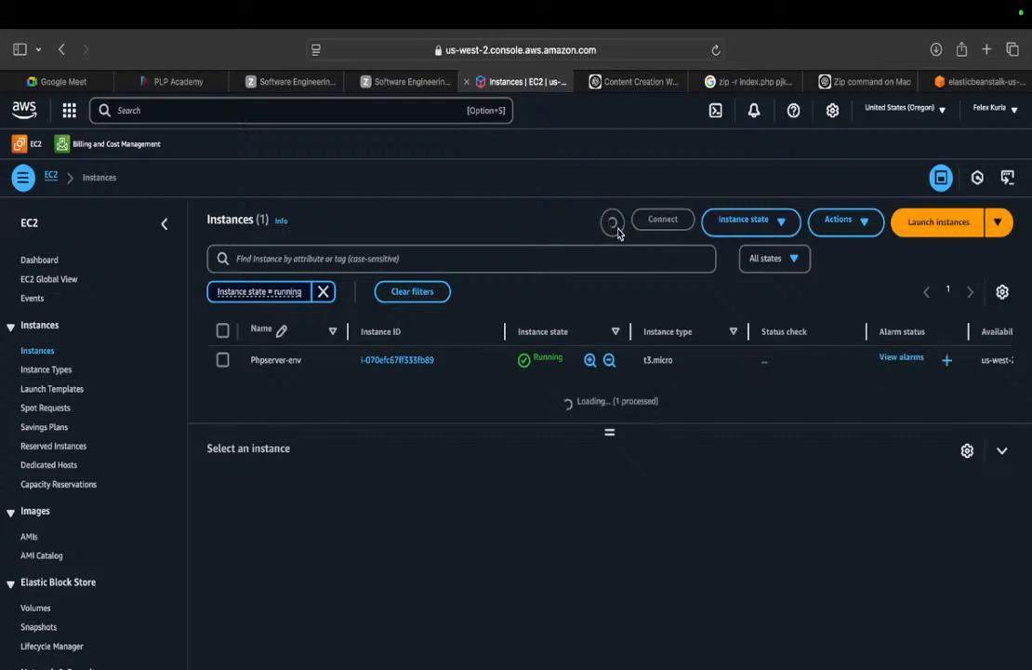
left_click(612, 221)
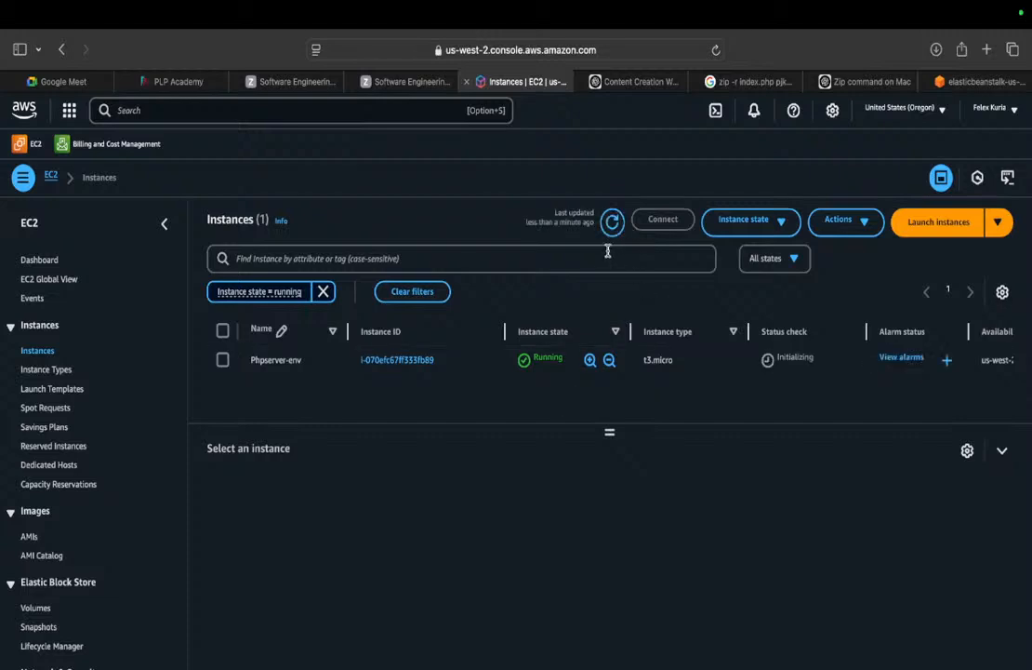
left_click(612, 225)
left_click(613, 225)
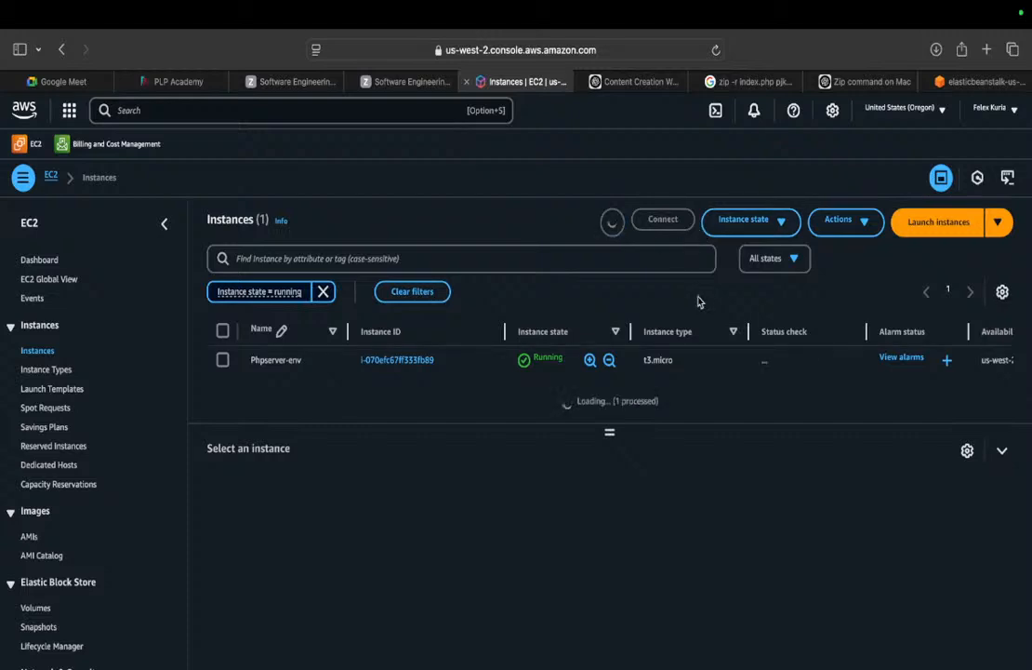
left_click(612, 222)
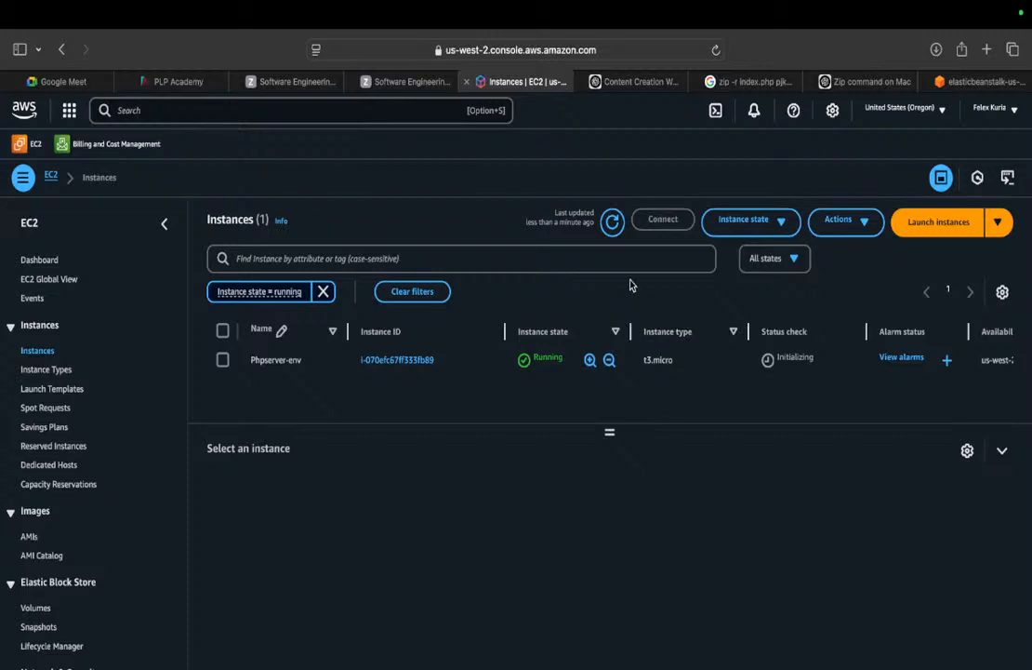
left_click(612, 222)
left_click(612, 223)
left_click(612, 222)
left_click(611, 229)
scroll(56, 521, "down", 5)
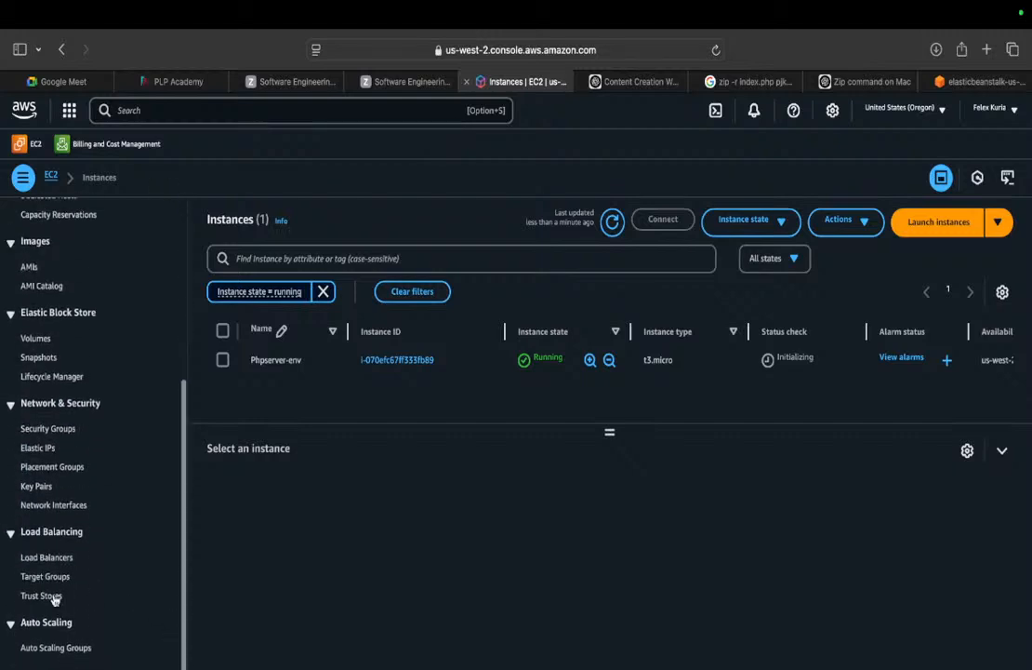
Review the environment's load balancers in the EC2 console.
scroll(41, 539, "up", 1)
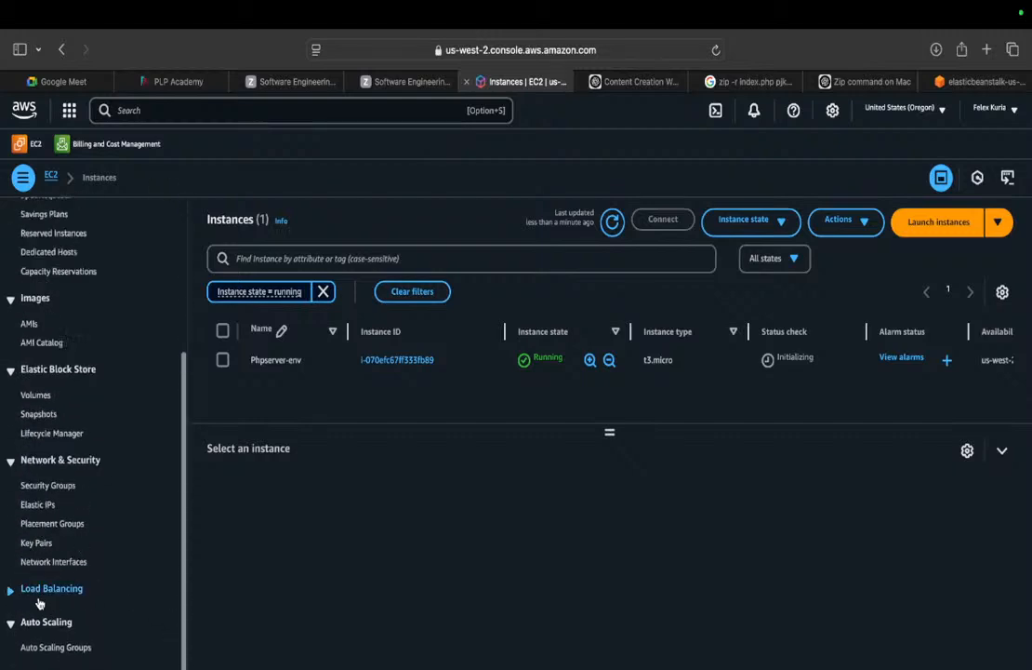
left_click(37, 614)
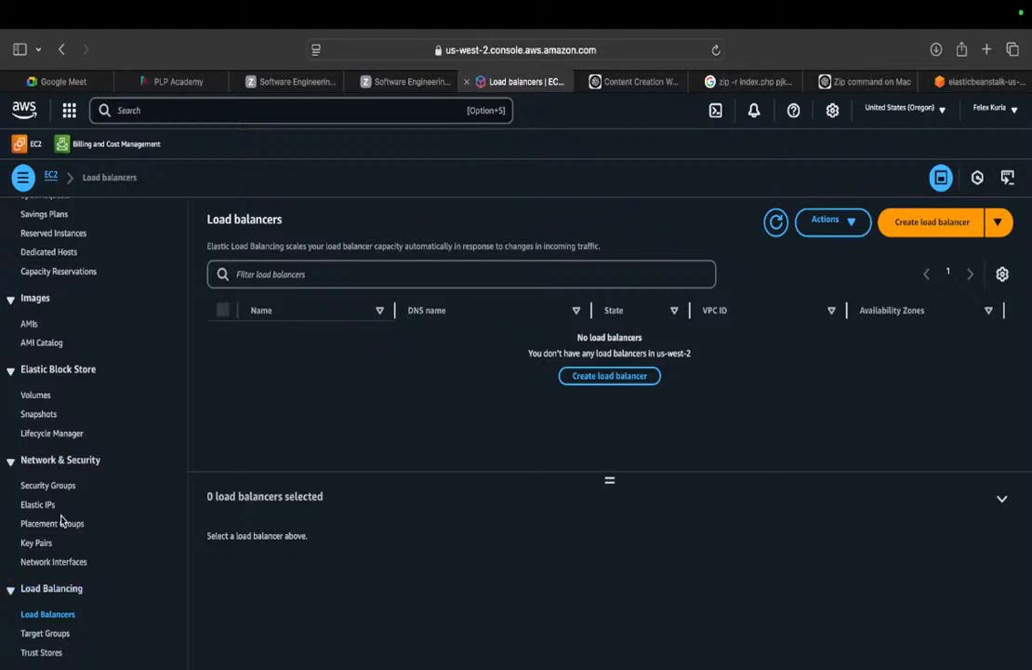
left_click(43, 593)
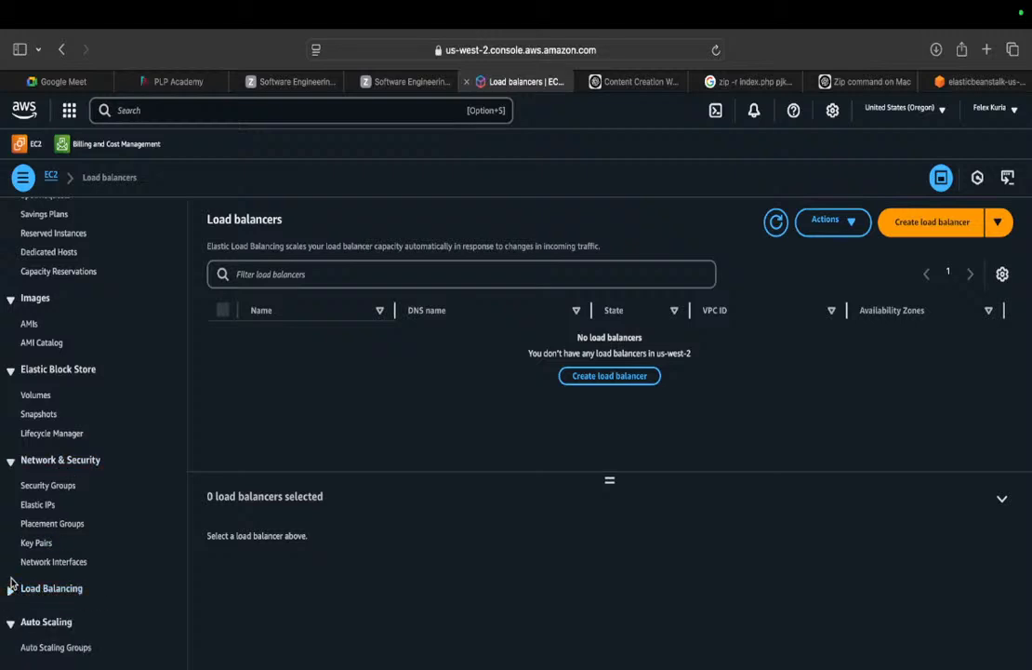
left_click(12, 595)
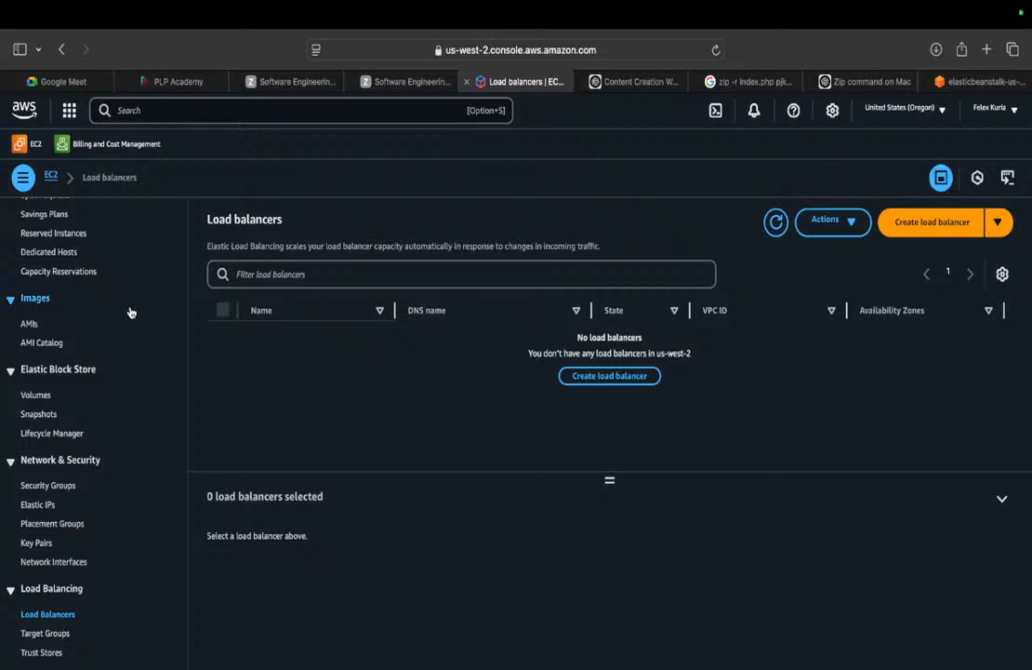
scroll(170, 347, "up", 5)
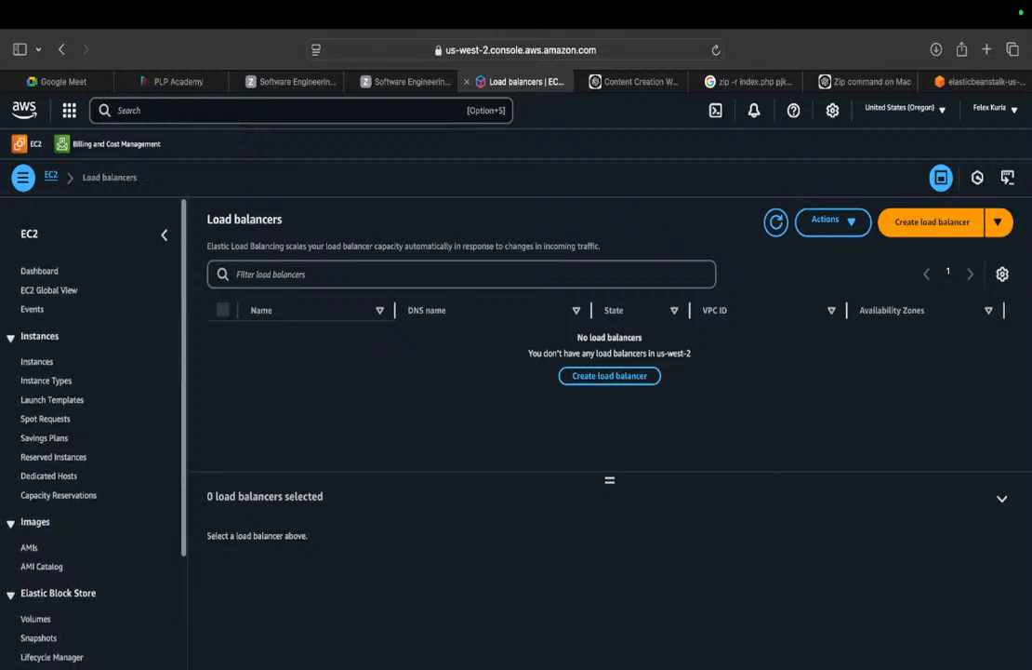
Open the full instances list and refresh it a few times.
left_click(38, 350)
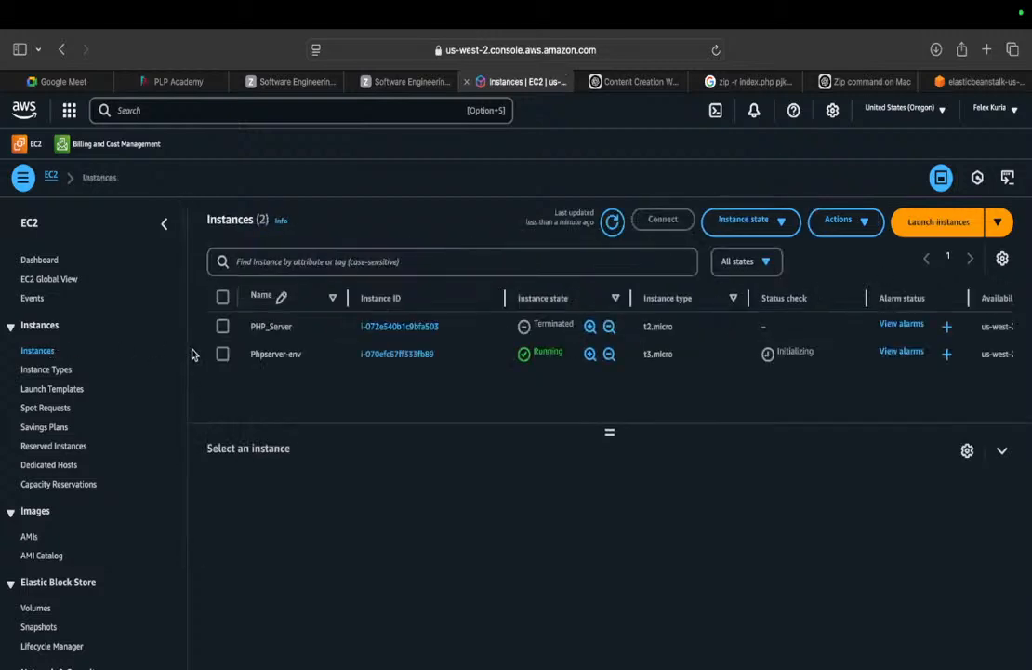
left_click(612, 221)
left_click(612, 223)
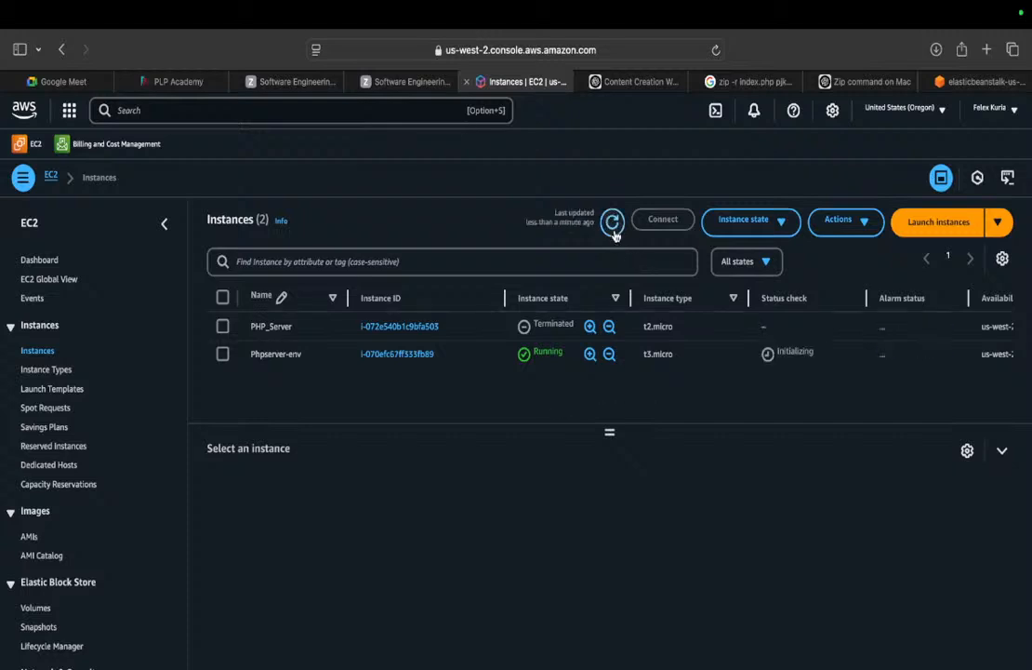
left_click(611, 223)
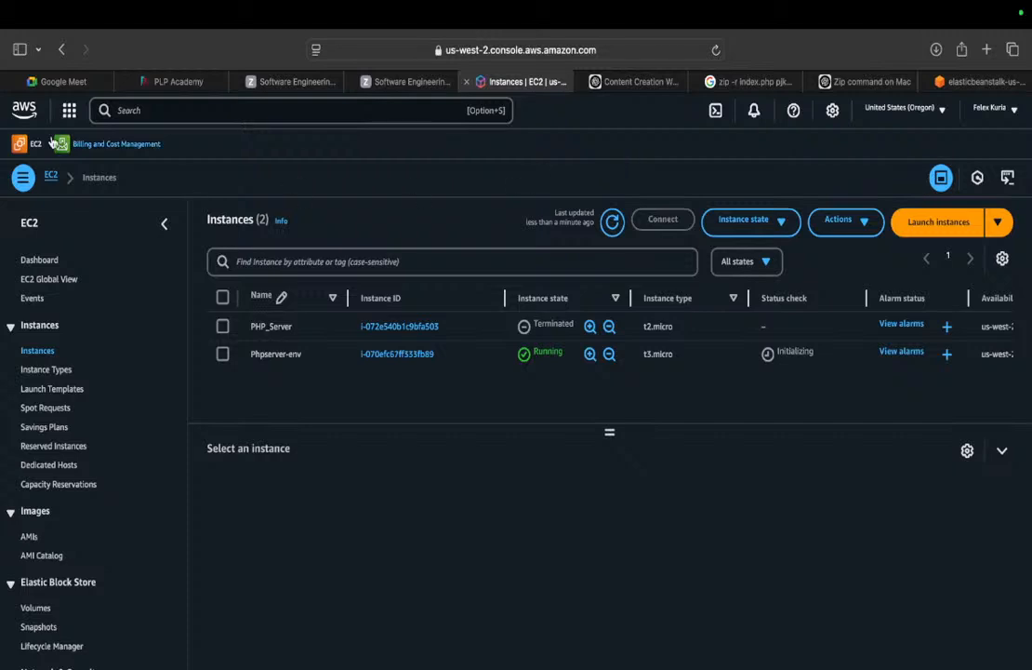
Return to the EC2 dashboard, dismiss its notice, and go back to the Phpserver-env page.
left_click(61, 51)
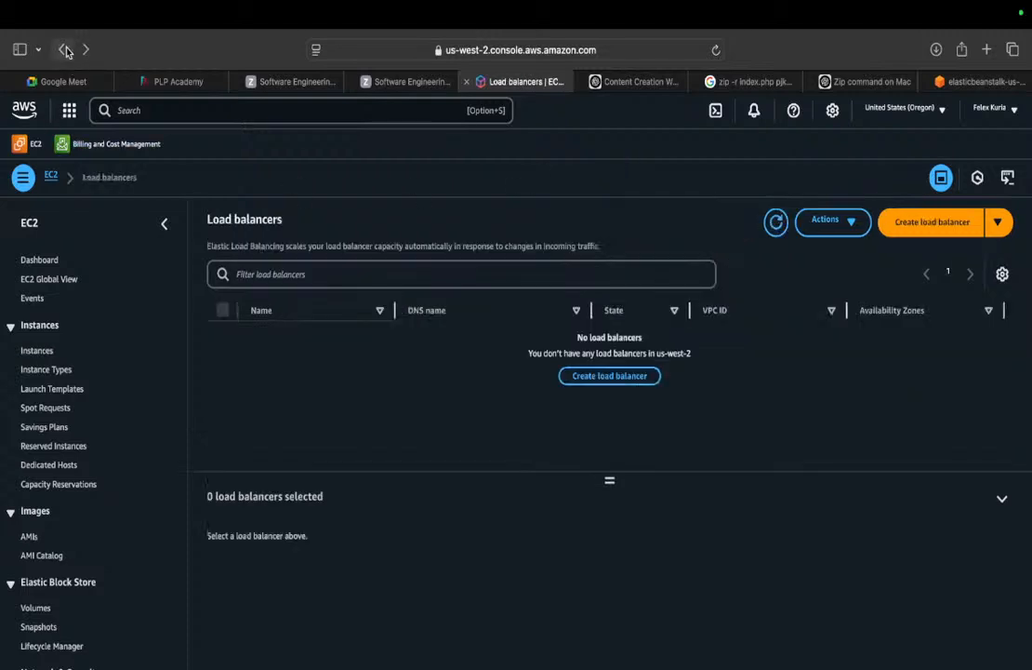
left_click(63, 49)
left_click(63, 49)
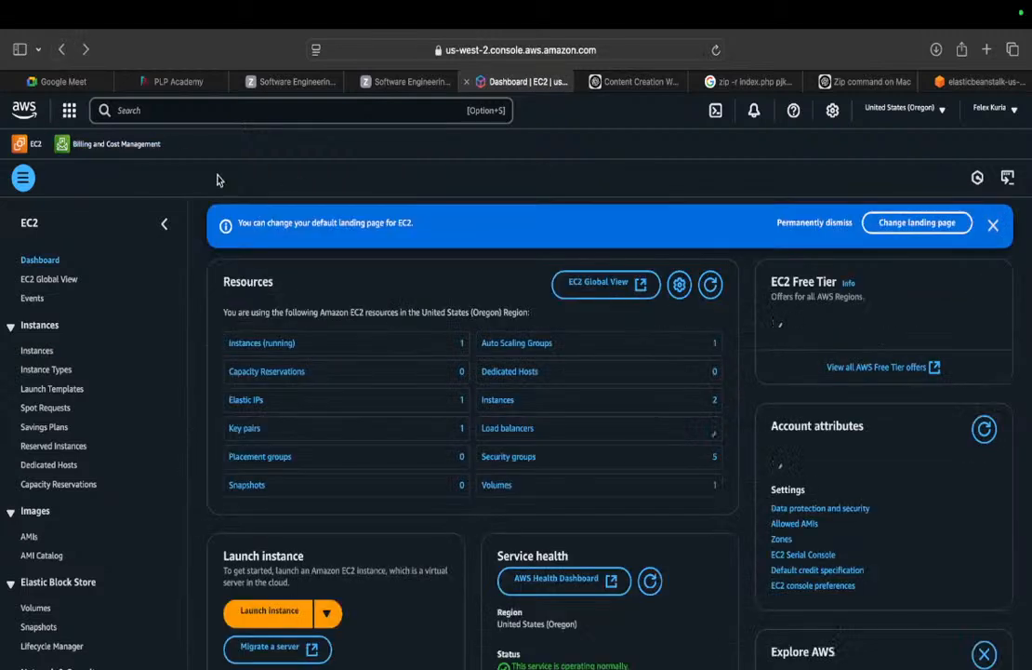
left_click(991, 226)
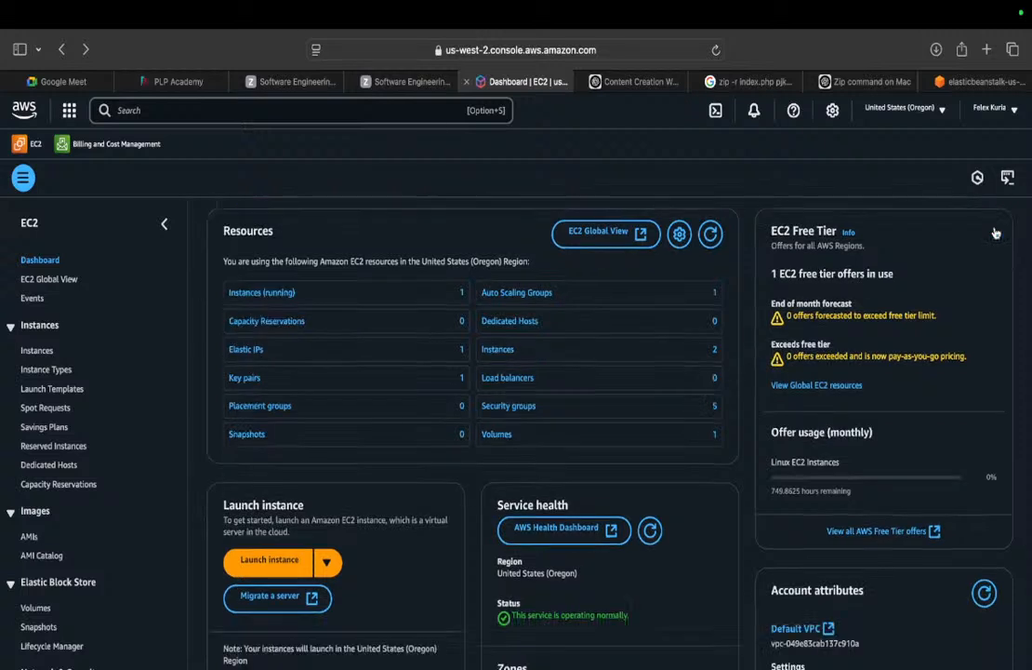
left_click(65, 53)
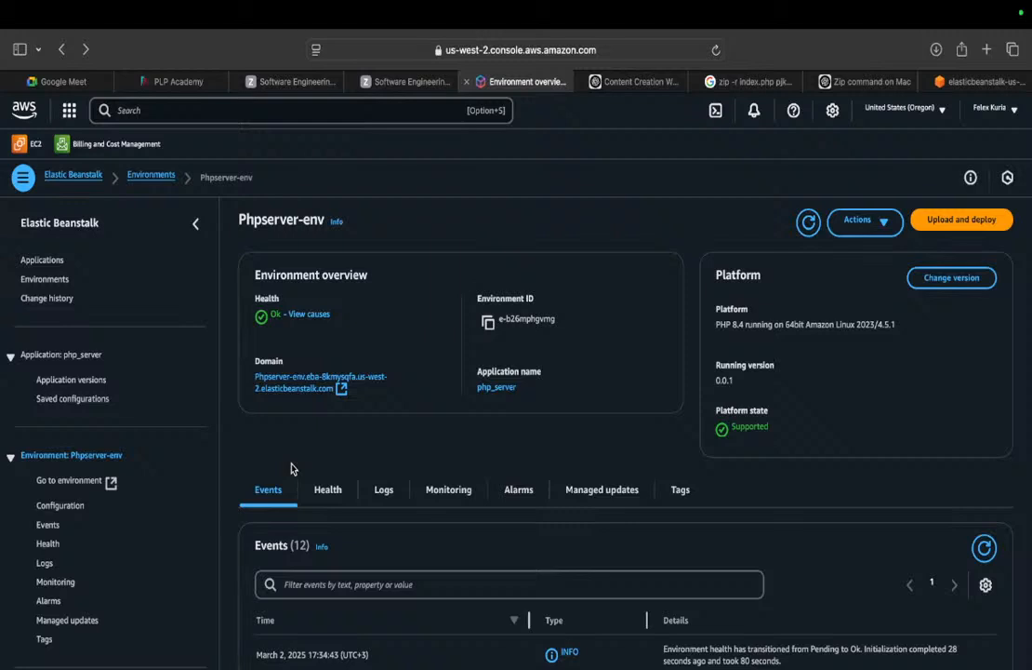
Open Phpserver-env's domain, which returns nginx 403 Forbidden, then view the environment's Events.
left_click(297, 389)
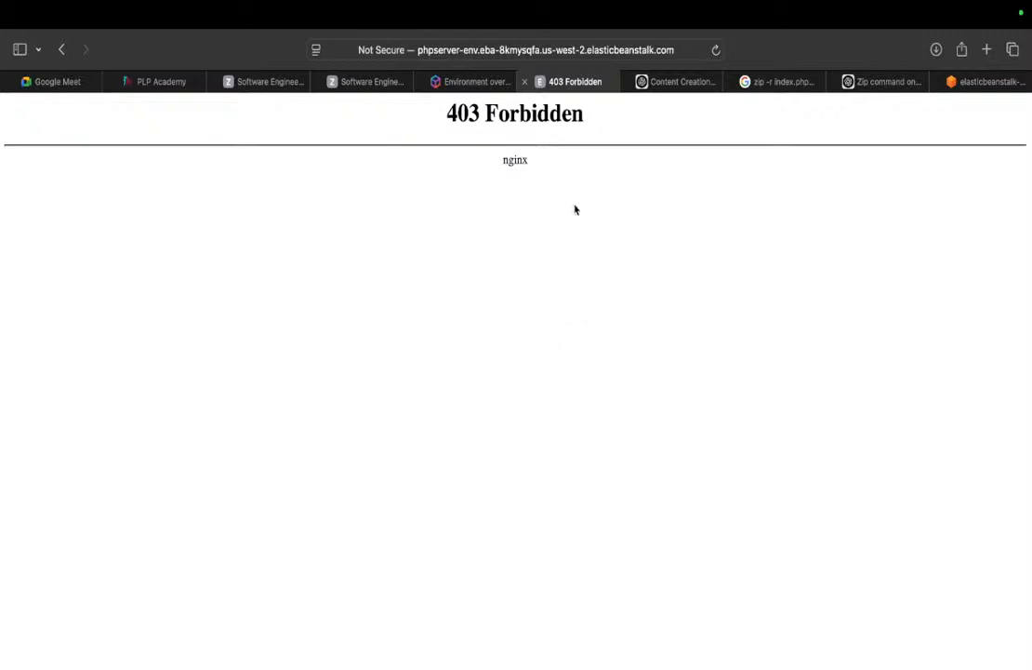
left_click(472, 81)
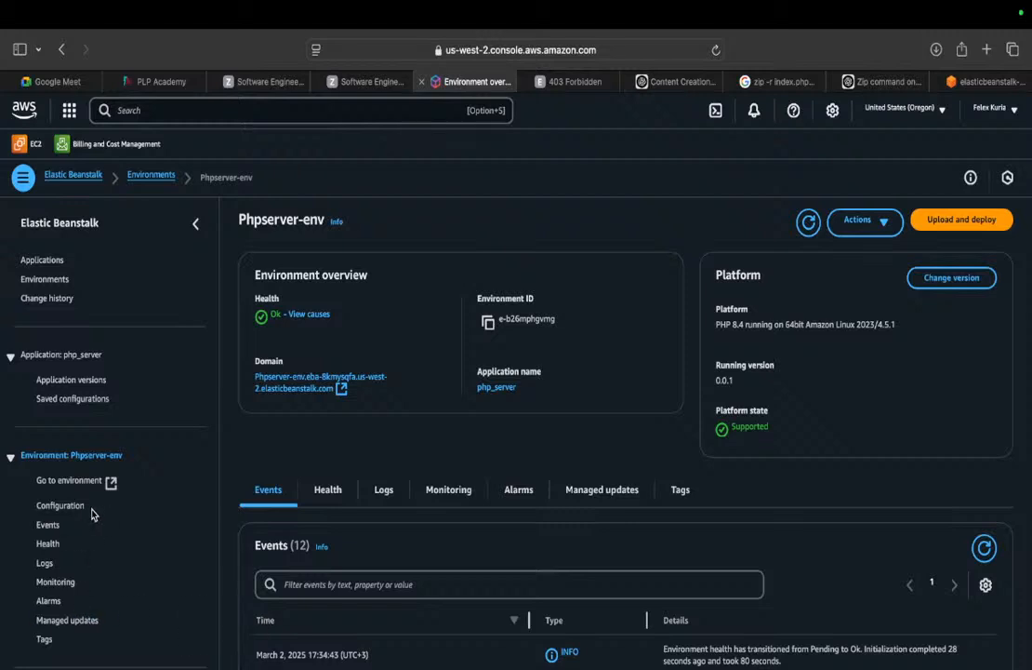
left_click(49, 526)
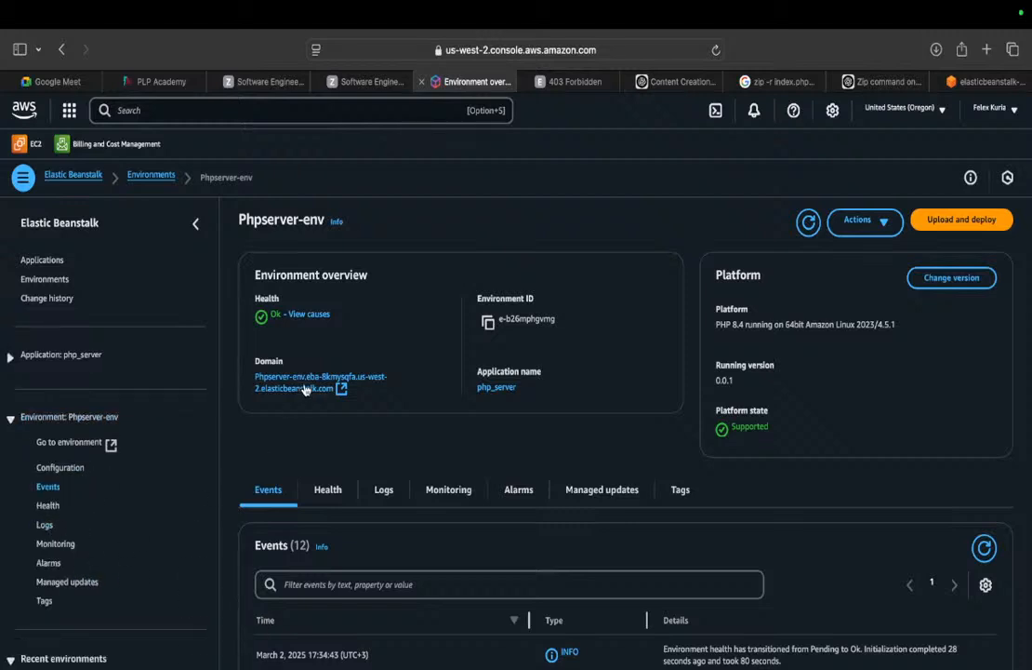
Select Phpserver-env in the Environments list and check its Actions menu without choosing anything.
left_click(47, 279)
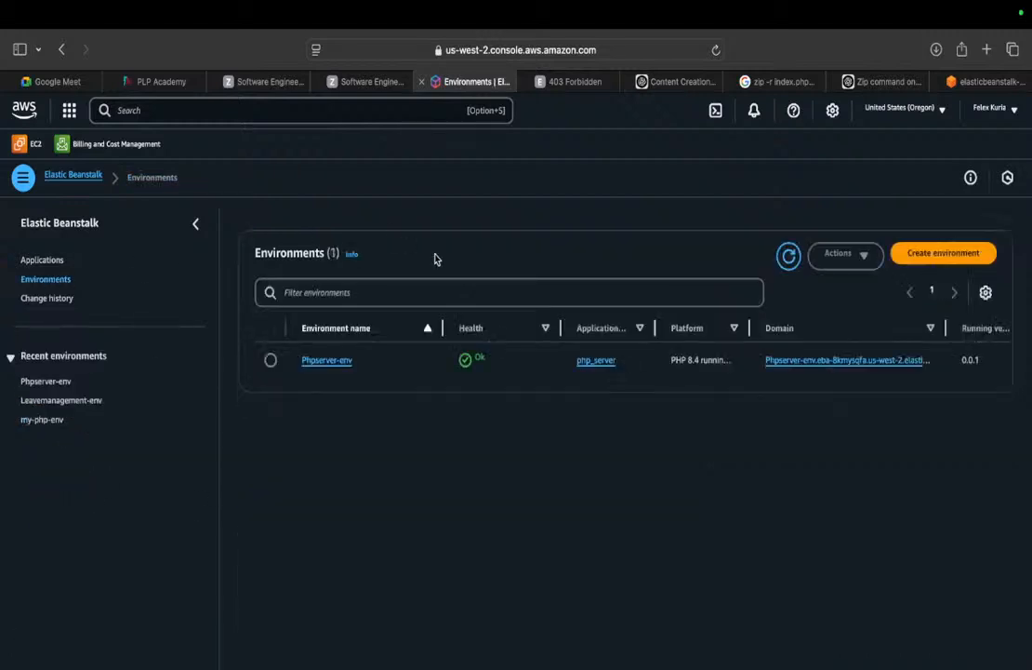
left_click(270, 359)
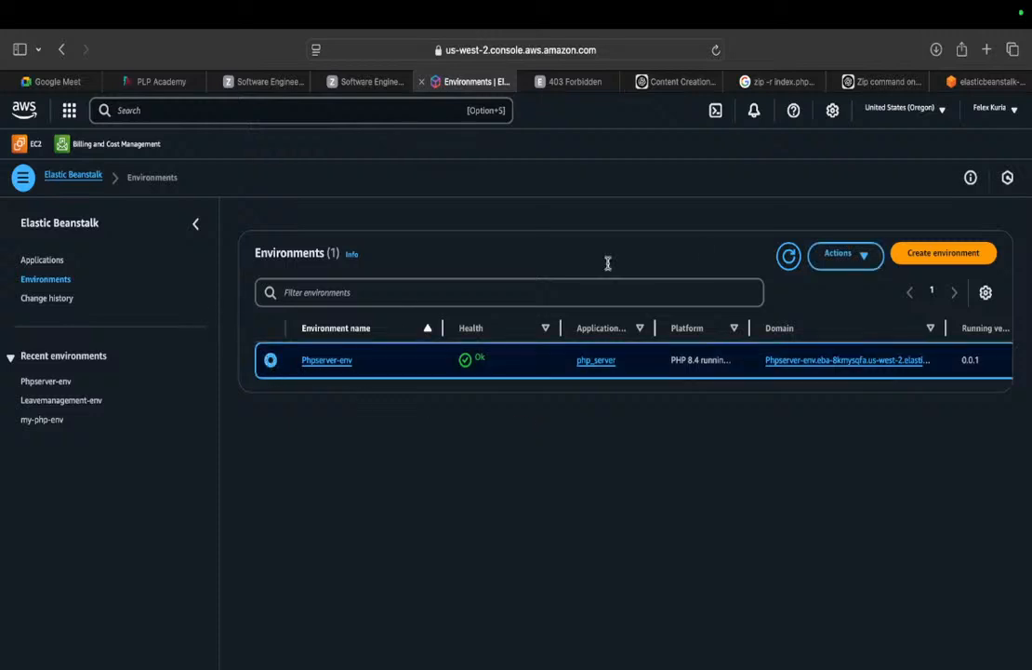
left_click(865, 256)
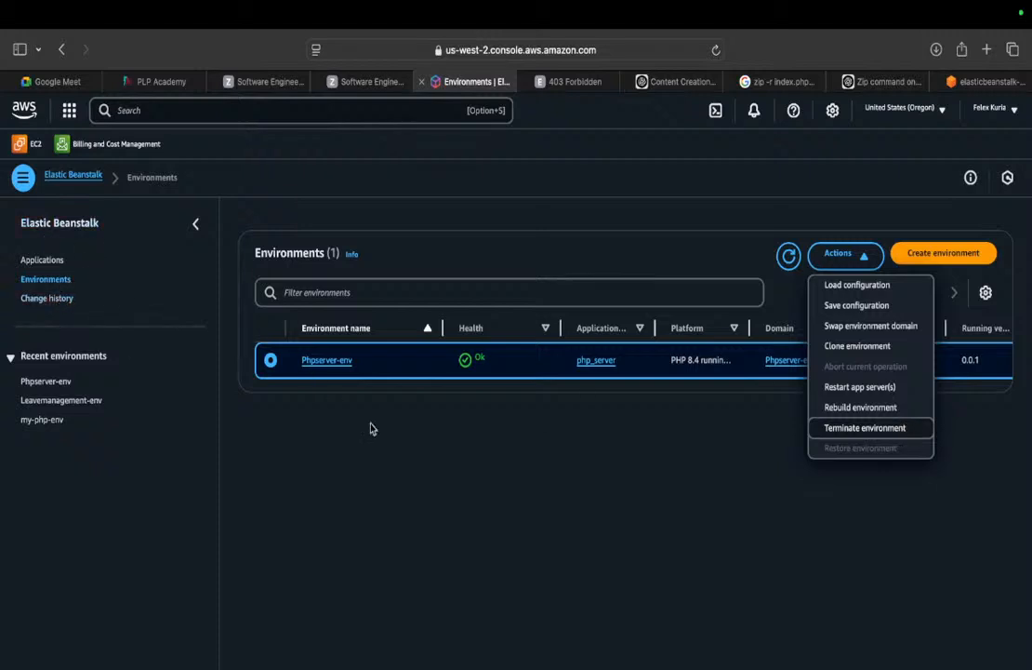
left_click(446, 421)
Start a new environment and submit the blank Configure environment form, which flags the required name fields.
left_click(944, 253)
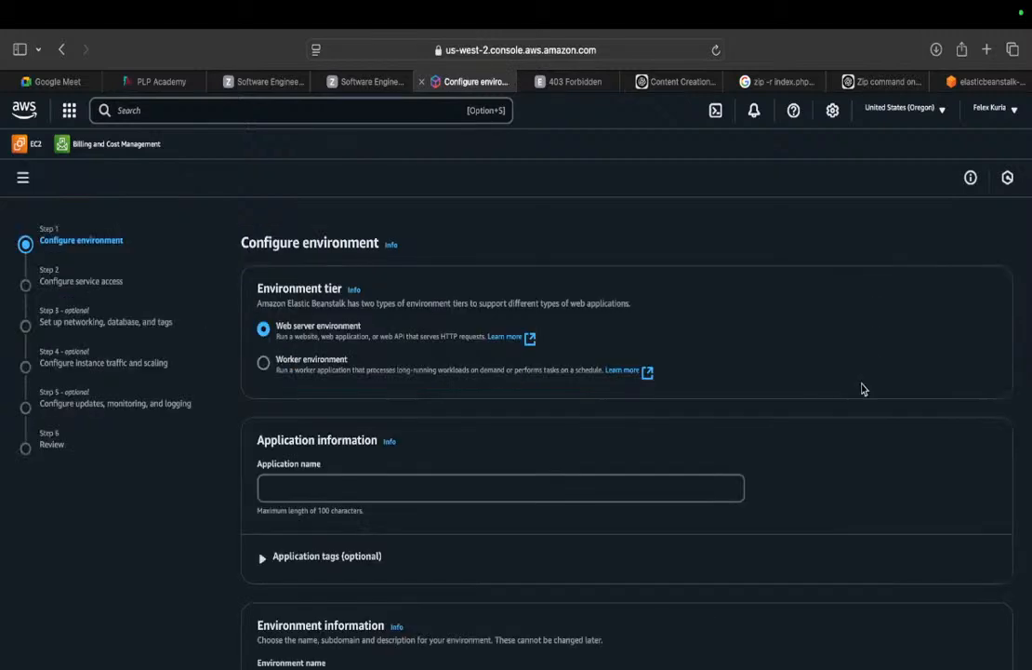
scroll(863, 388, "down", 10)
scroll(632, 418, "down", 6)
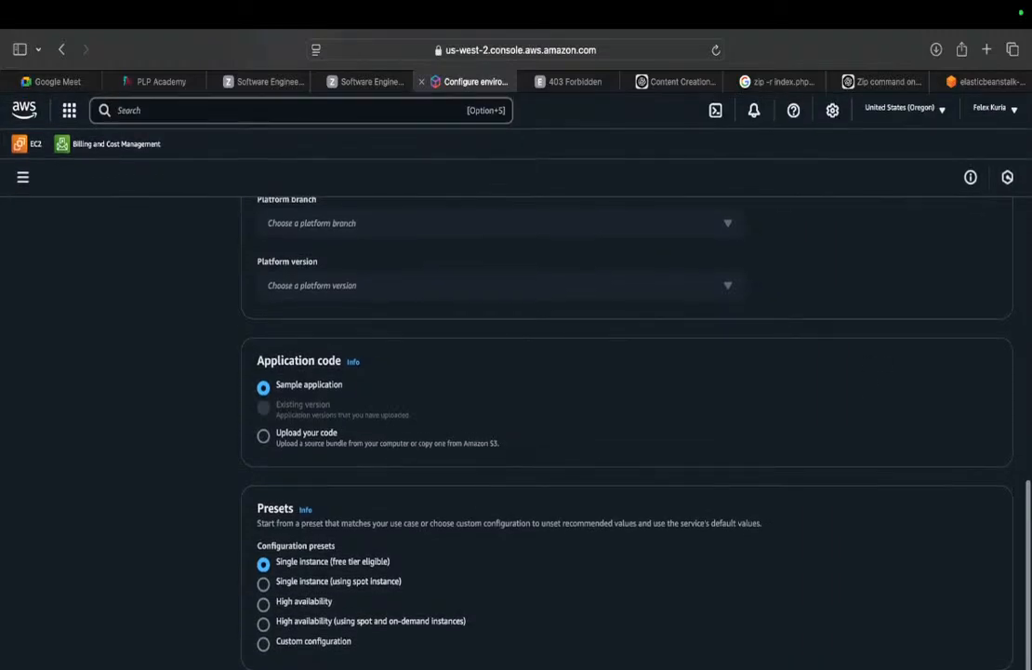
left_click(990, 667)
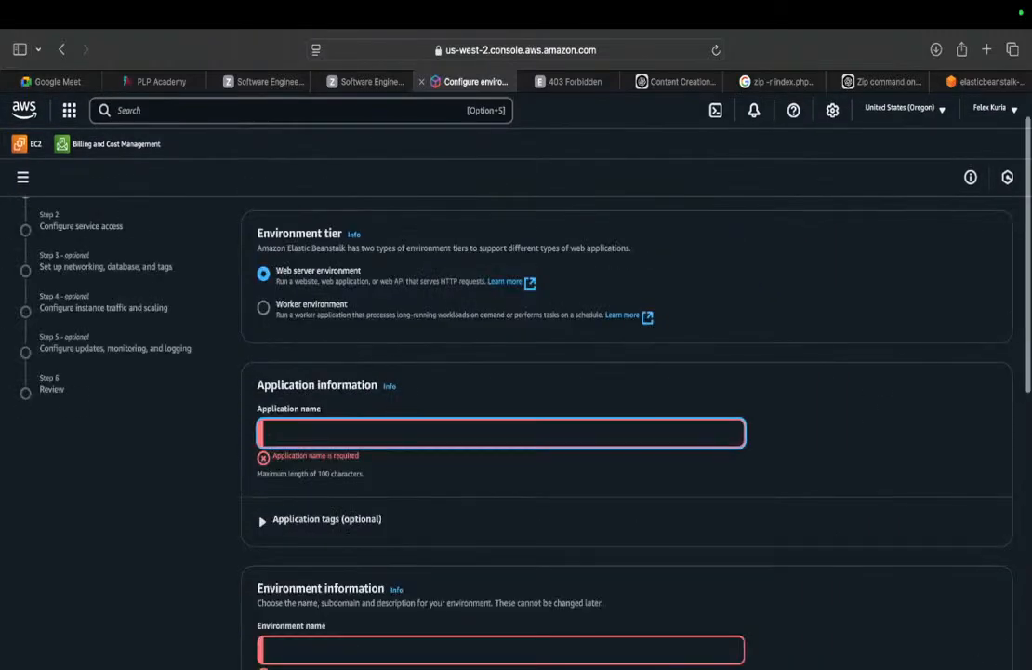